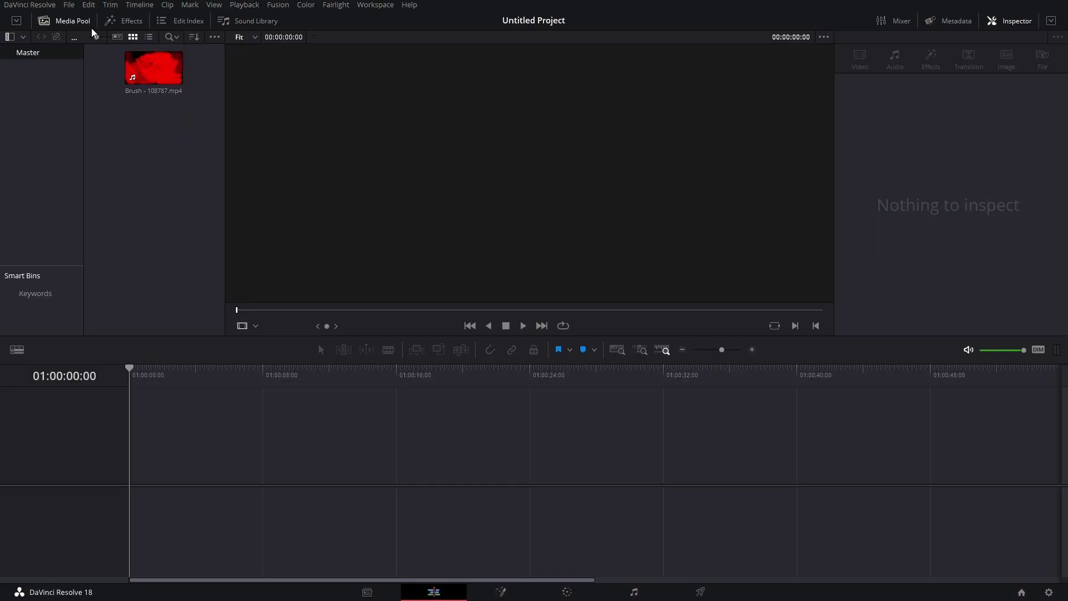
Add a Fusion Composition clip to Video 1 and lengthen it to 10 seconds
click(131, 22)
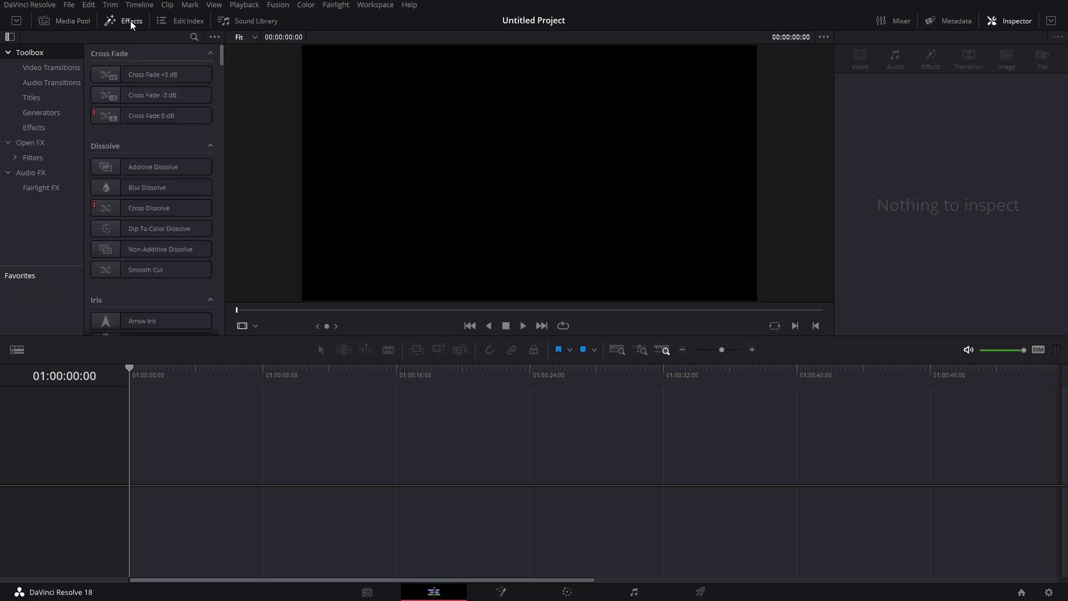
click(66, 131)
drag(117, 98, 137, 481)
right_click(162, 470)
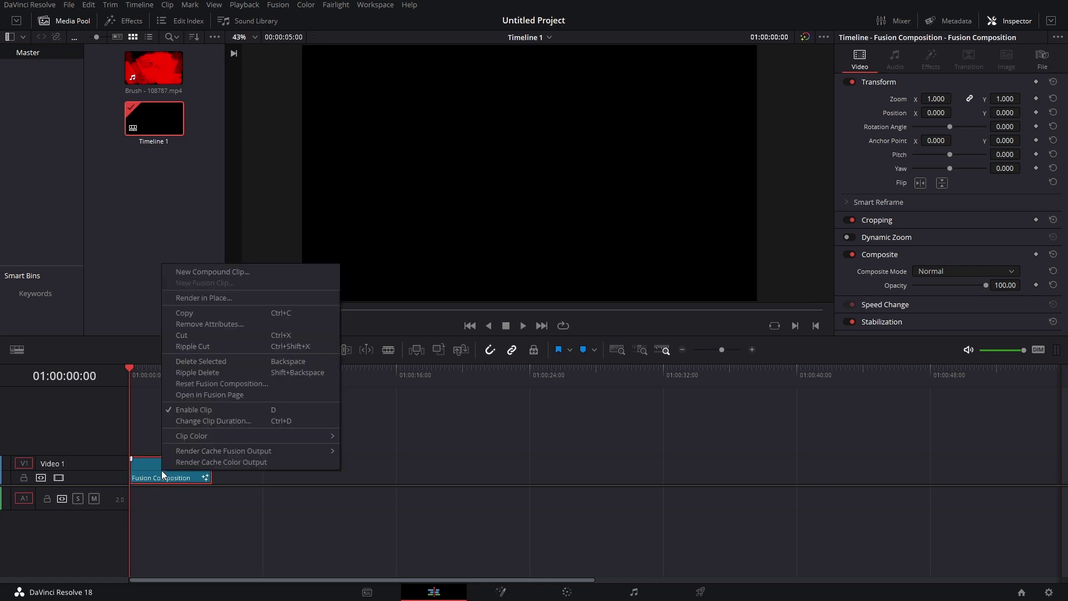
click(196, 421)
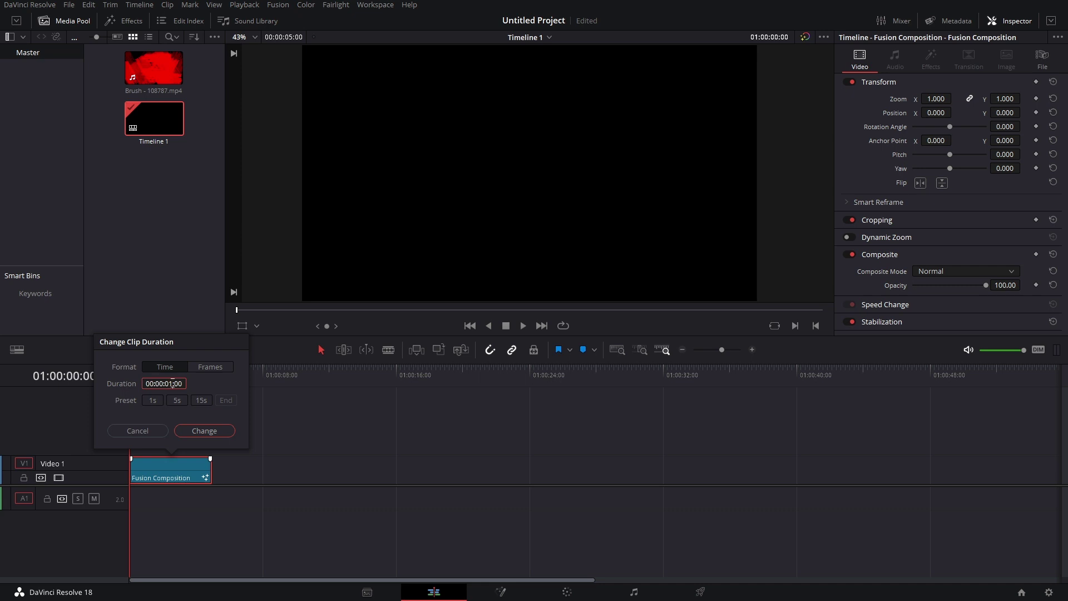
click(204, 432)
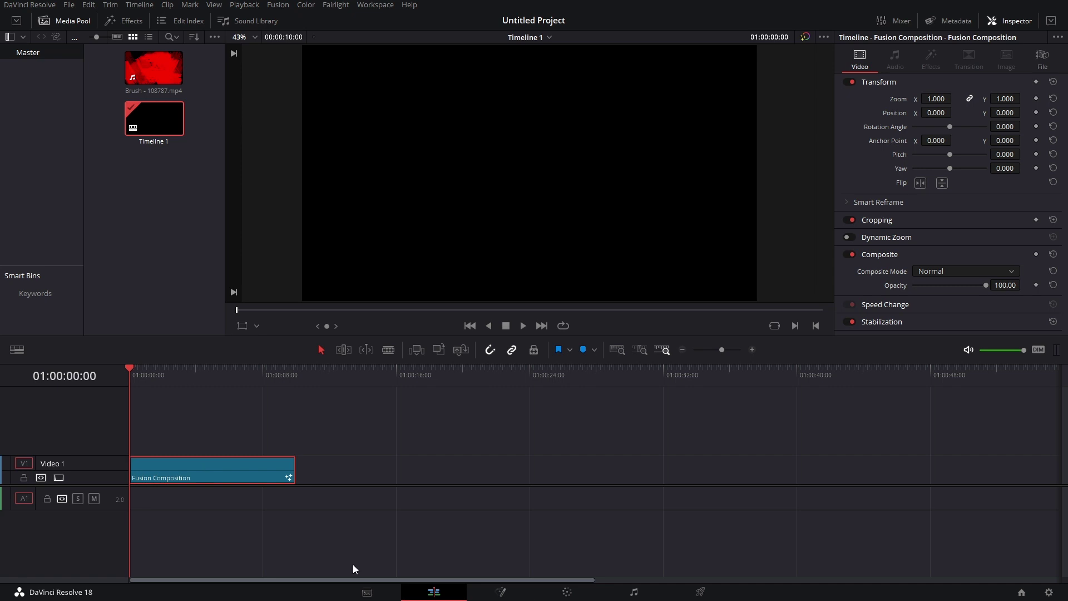
On the Fusion page, bring the Brush clip in as MediaIn1 and wire it into MediaOut1
click(502, 594)
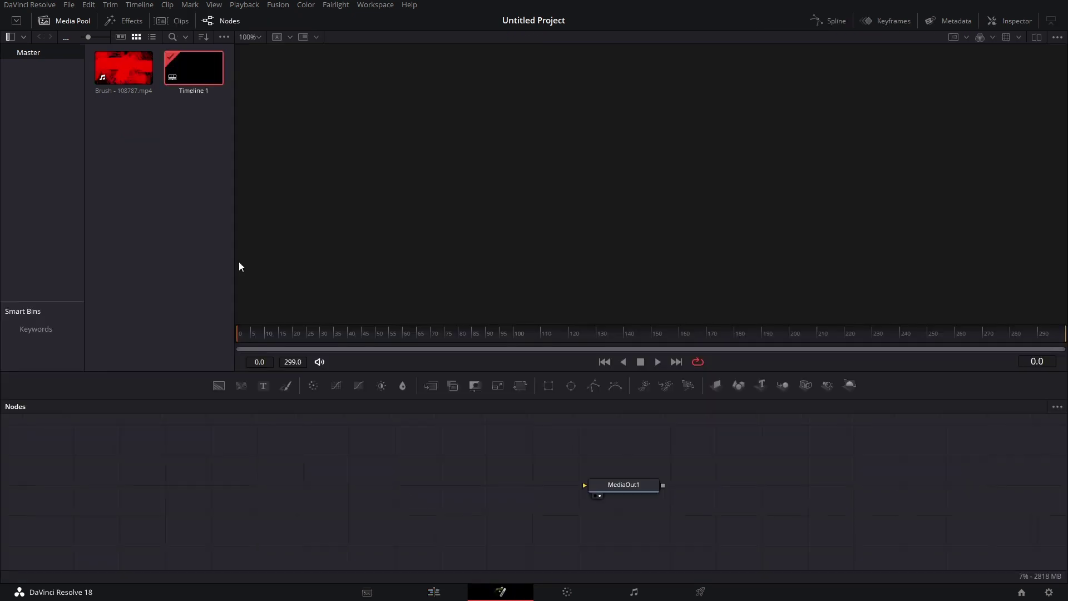
mouse_move(141, 83)
mouse_down()
mouse_move(126, 71)
mouse_move(194, 466)
mouse_up()
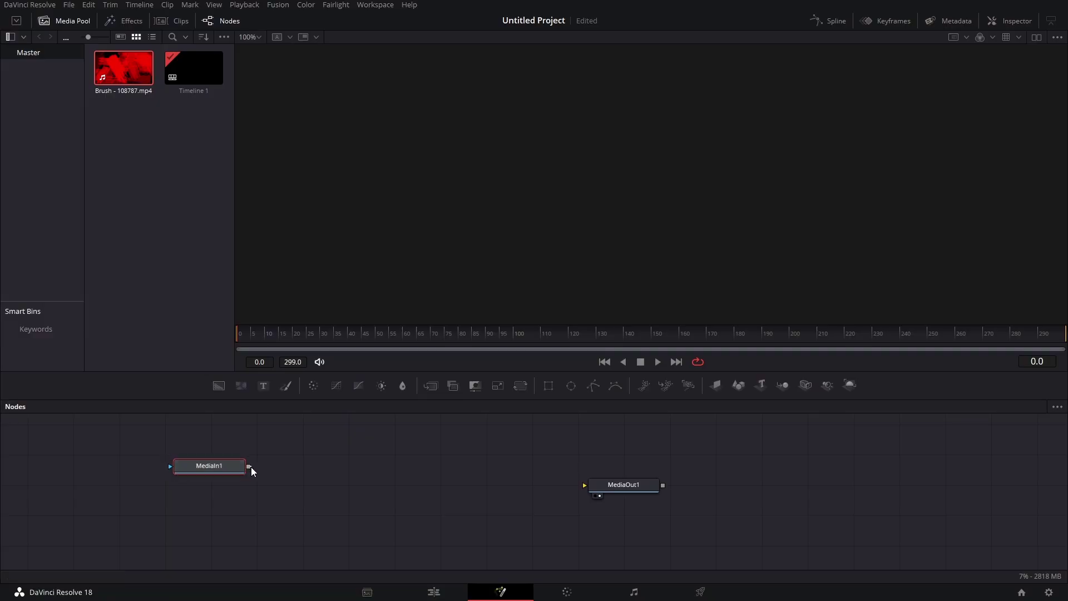
drag(248, 467, 590, 482)
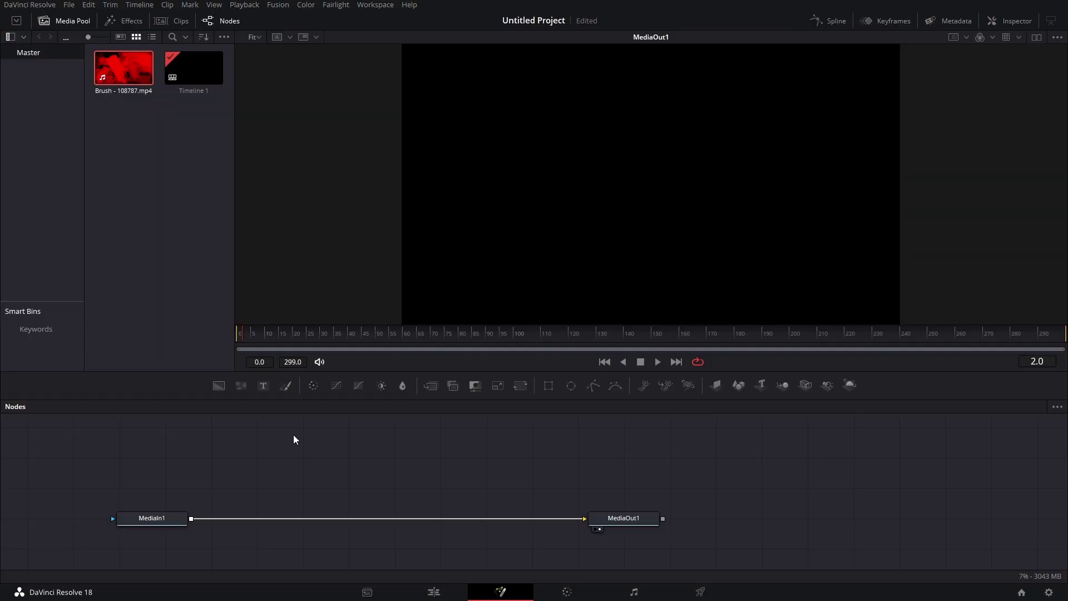
Import End Screen Guide.psd from the Pictures folder via Fusion > Import > PSD
click(278, 4)
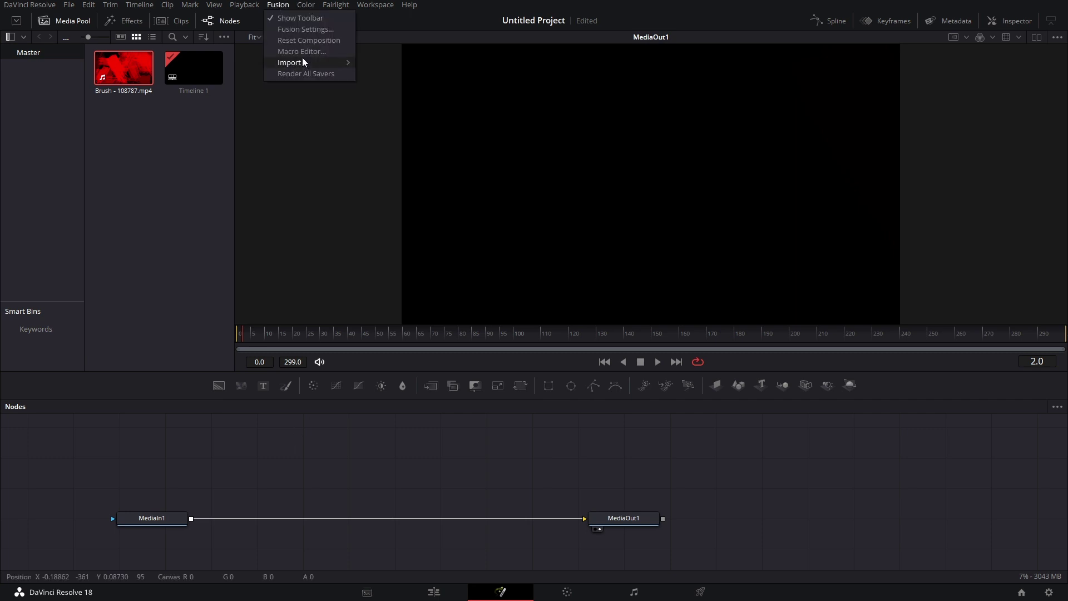
mouse_move(304, 67)
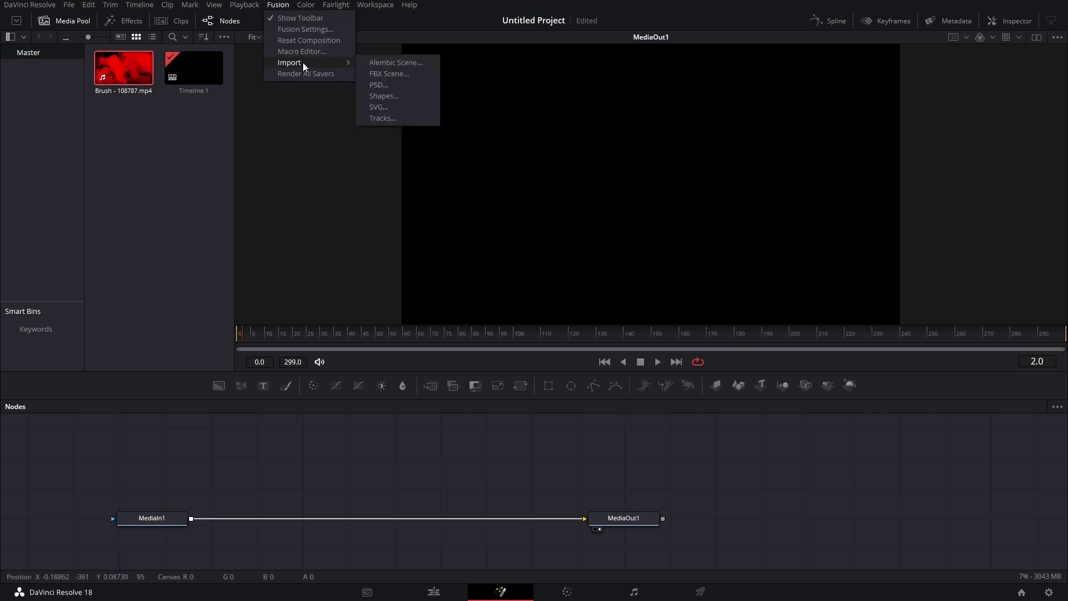
click(398, 85)
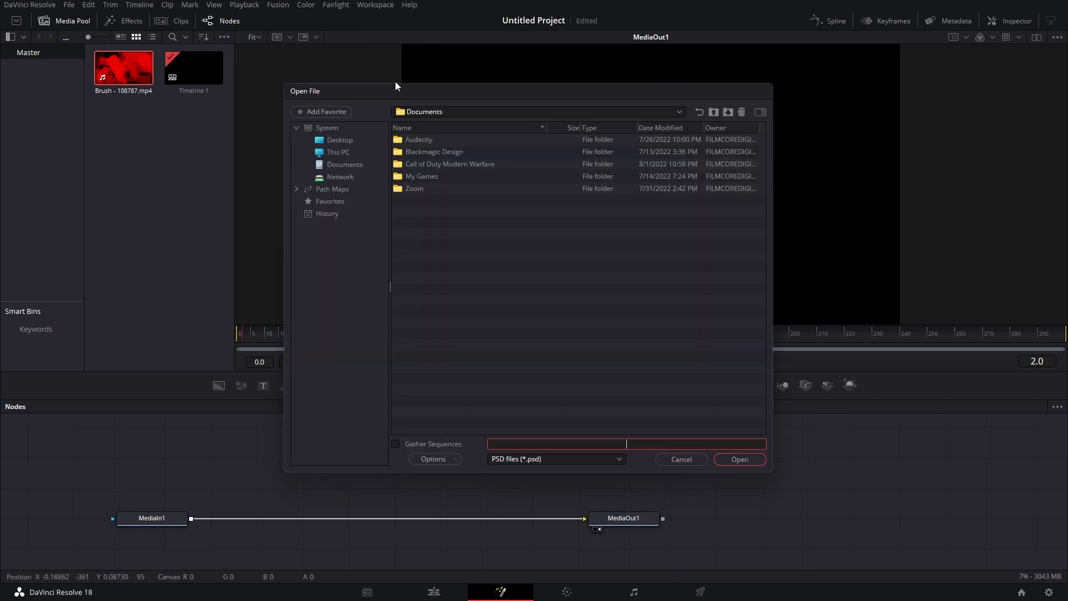
click(345, 156)
double_click(412, 142)
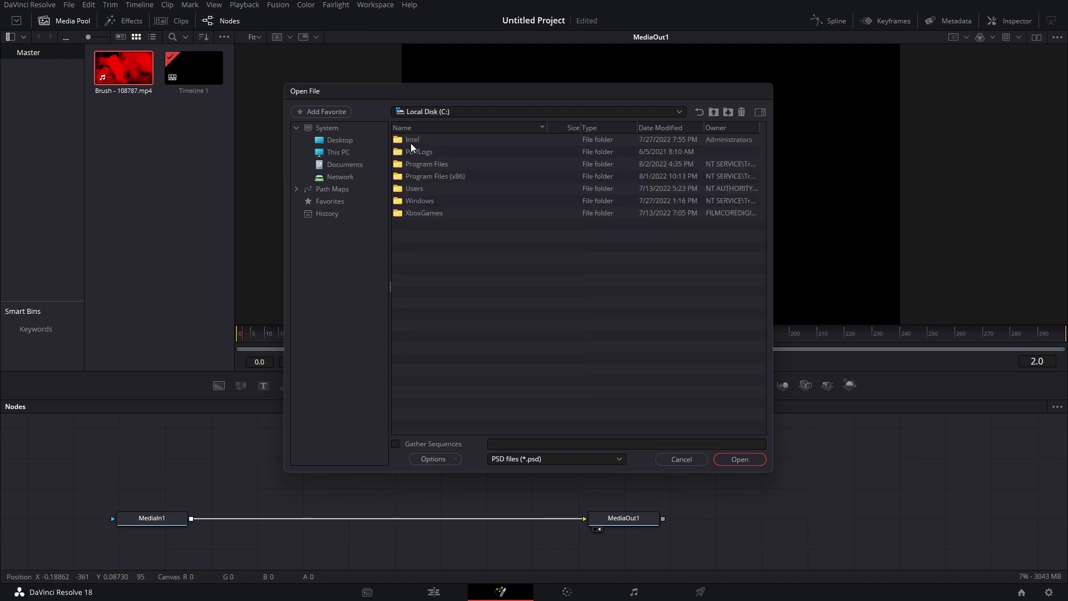
double_click(417, 188)
double_click(412, 140)
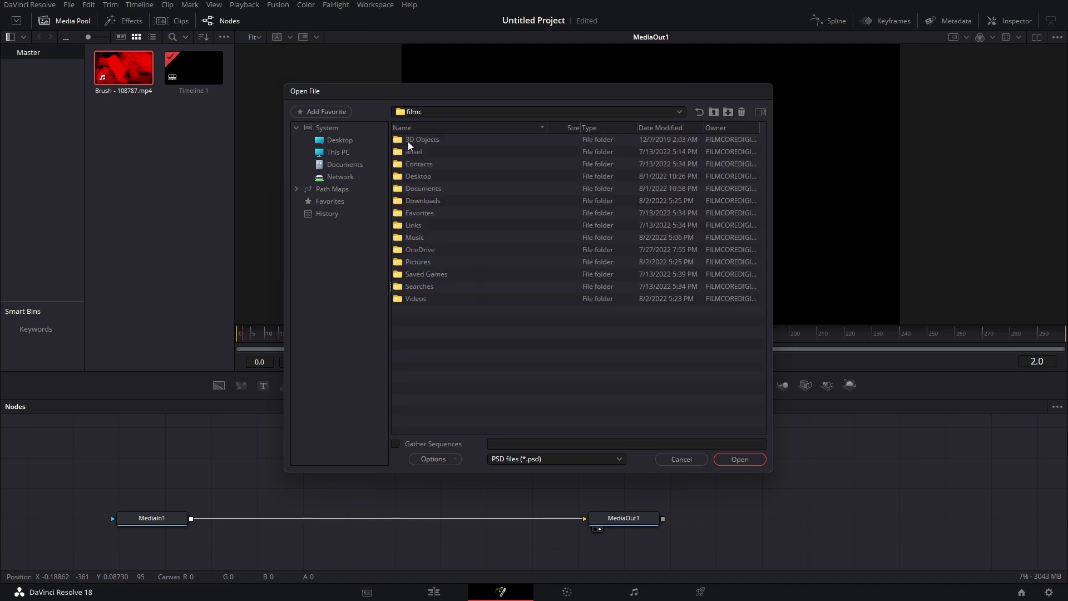
double_click(419, 263)
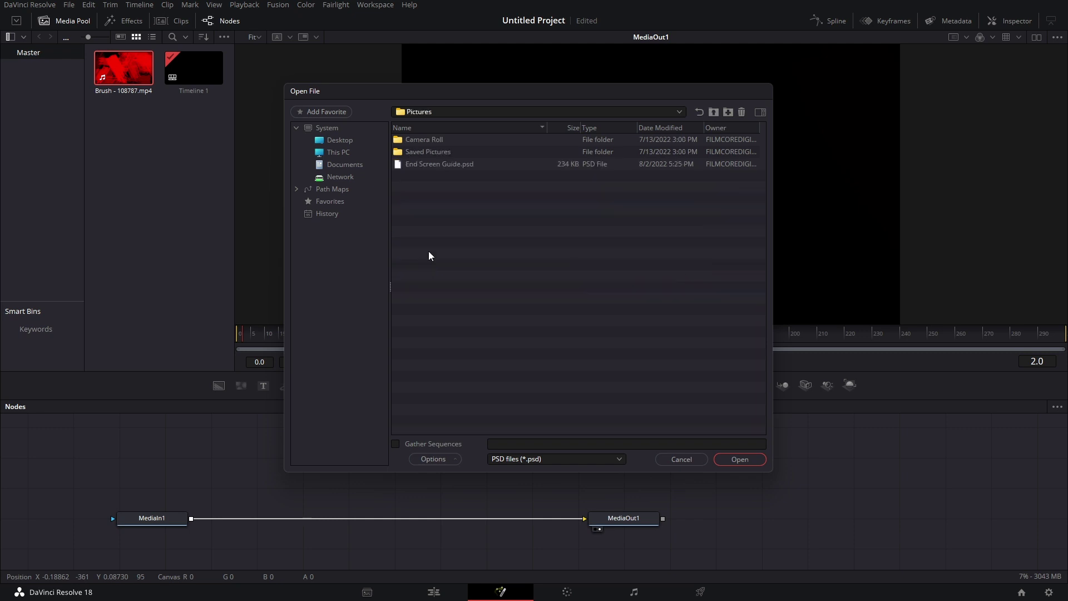
click(430, 168)
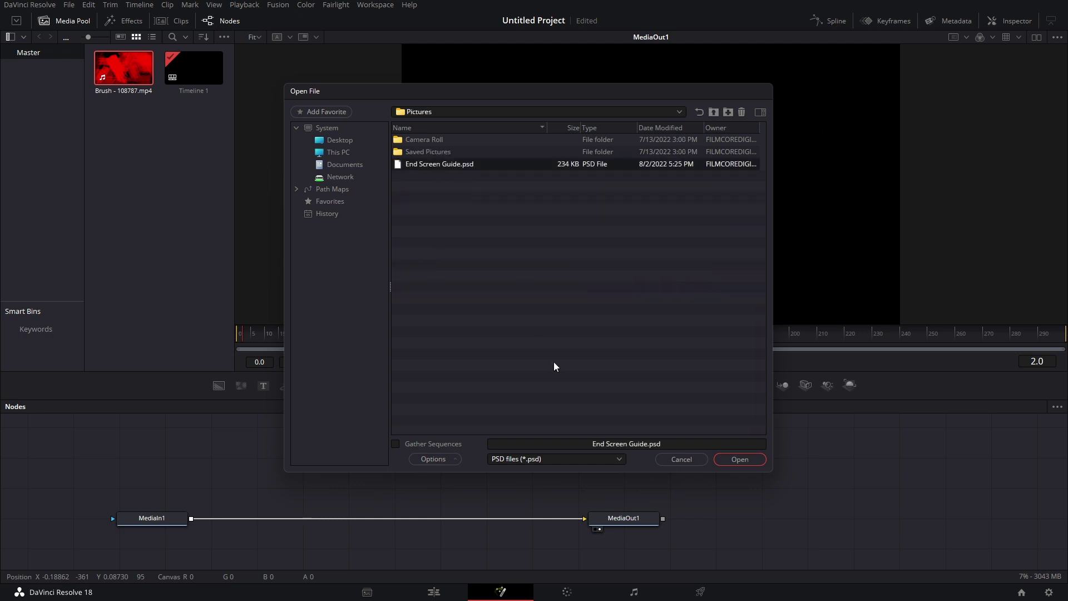
click(739, 460)
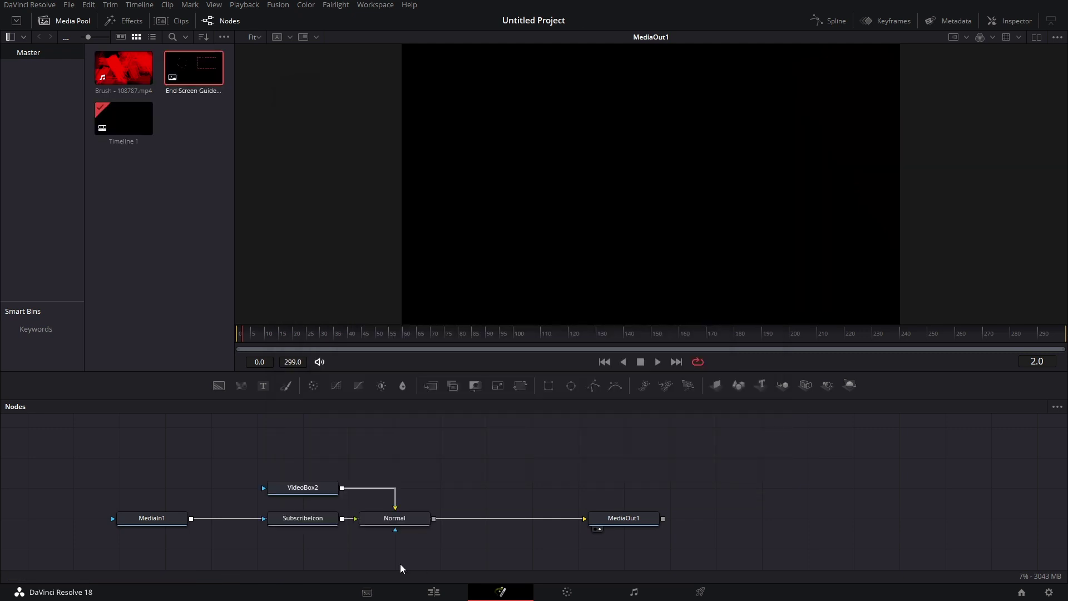
Drop the Normal node onto the MediaIn1 link to create Merge1, moving MediaOut1 right
click(399, 471)
drag(399, 472, 191, 522)
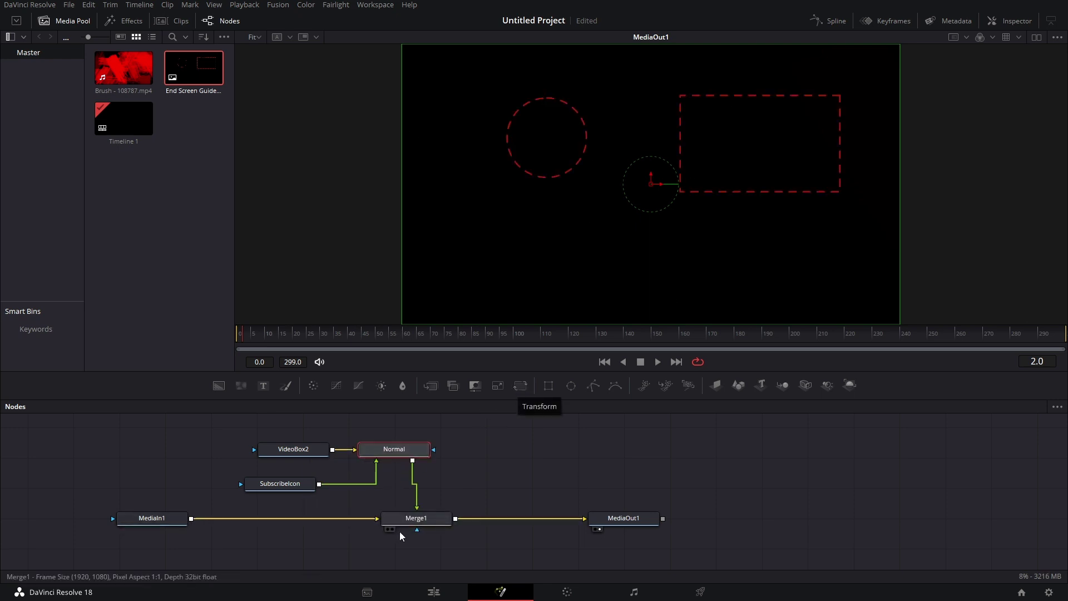
drag(613, 529, 878, 529)
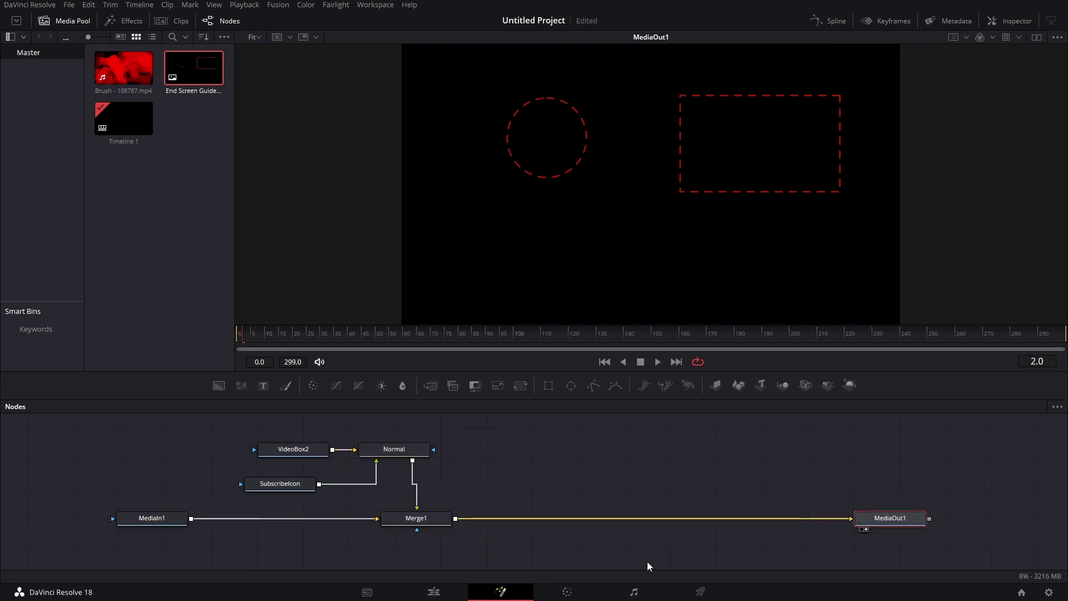
drag(822, 507, 690, 498)
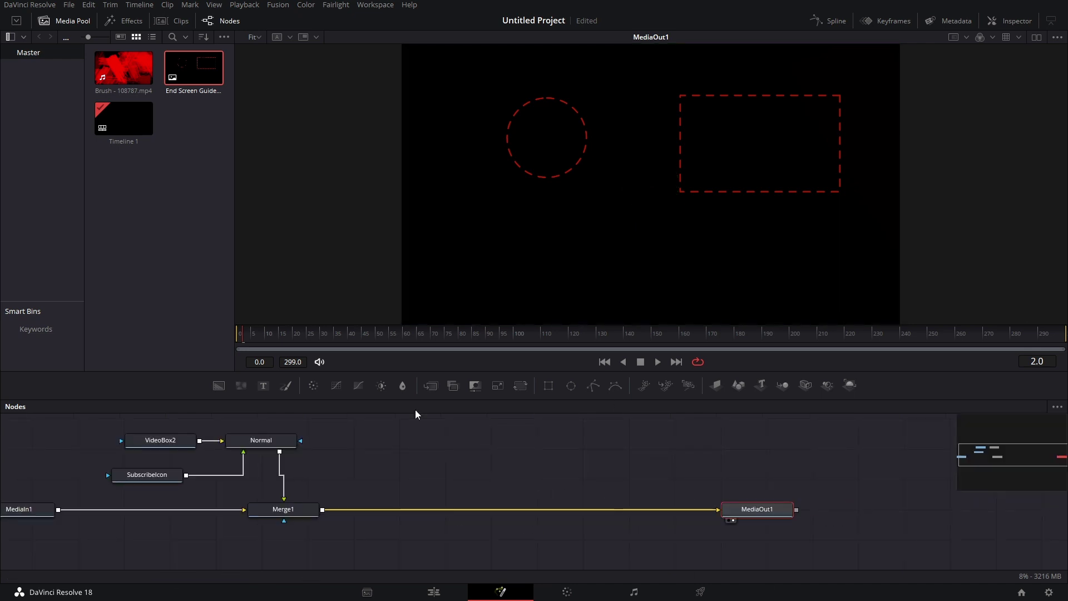
Add a Background node merged into the main chain through Merge2
click(365, 463)
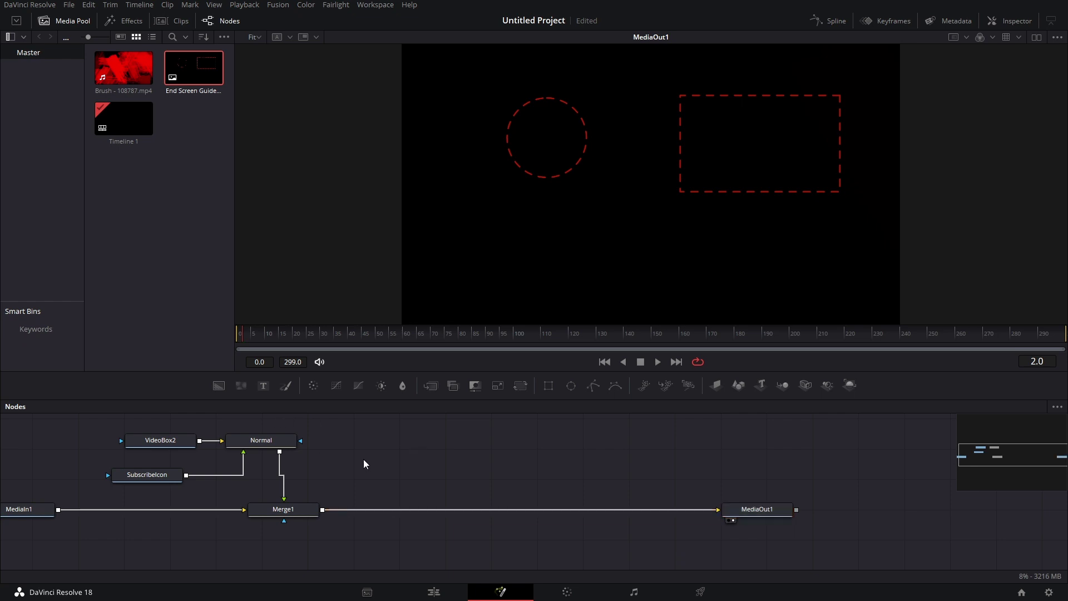
click(219, 386)
drag(333, 455, 323, 510)
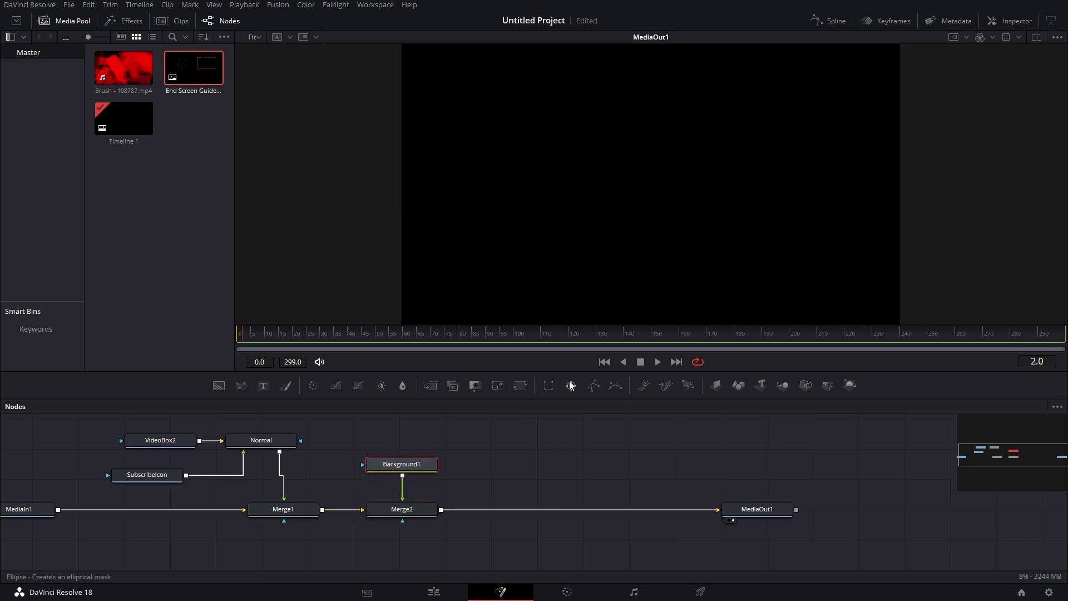
Mask Background1 with Rectangle1, sized and aligned to the dashed guide box
click(550, 387)
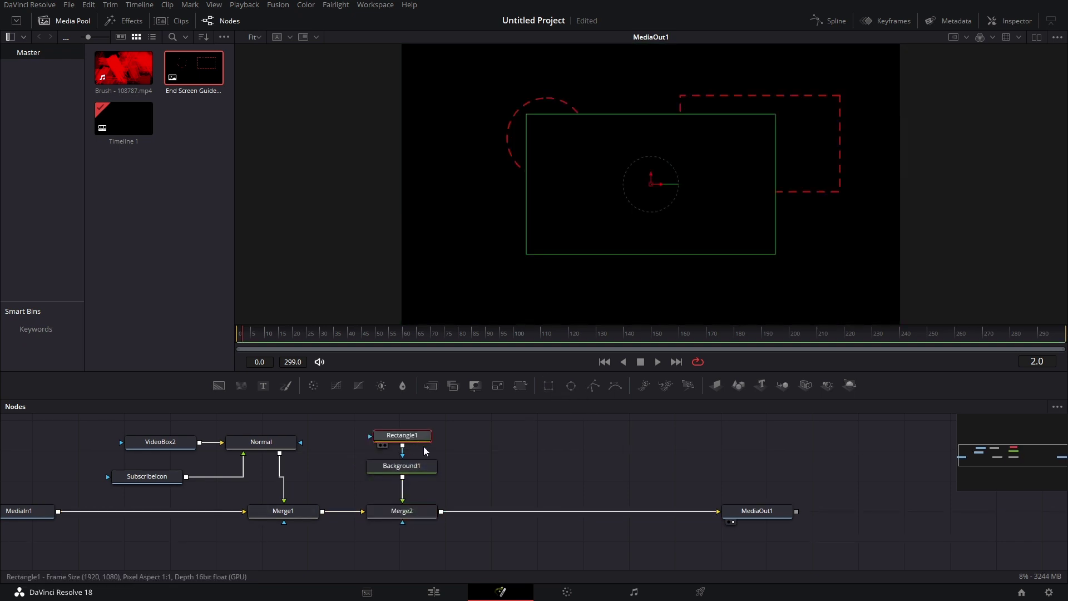
drag(651, 186, 712, 168)
drag(591, 235, 624, 228)
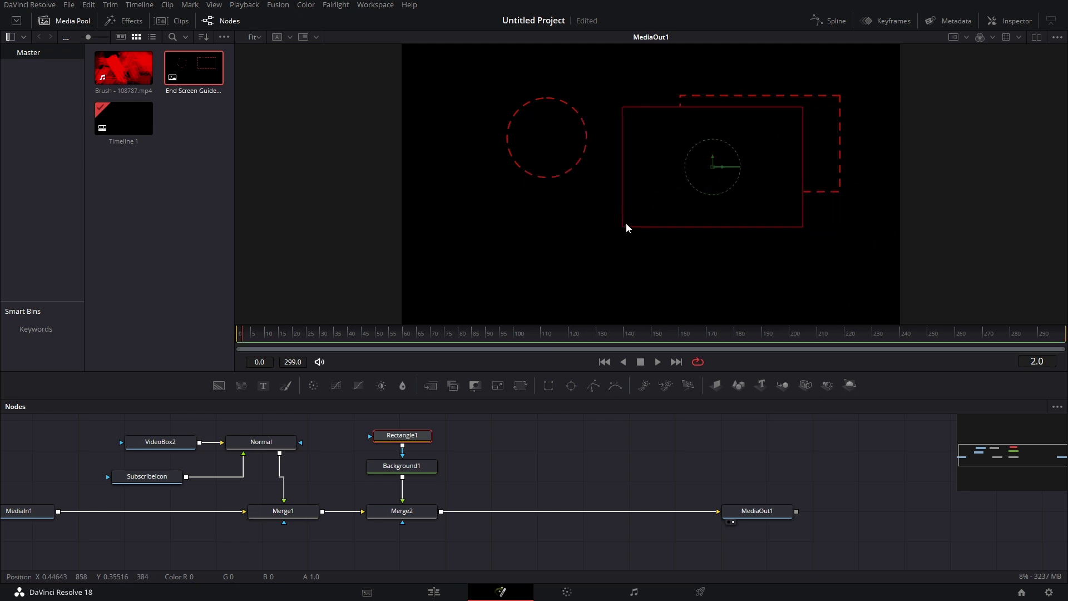
drag(712, 167, 761, 149)
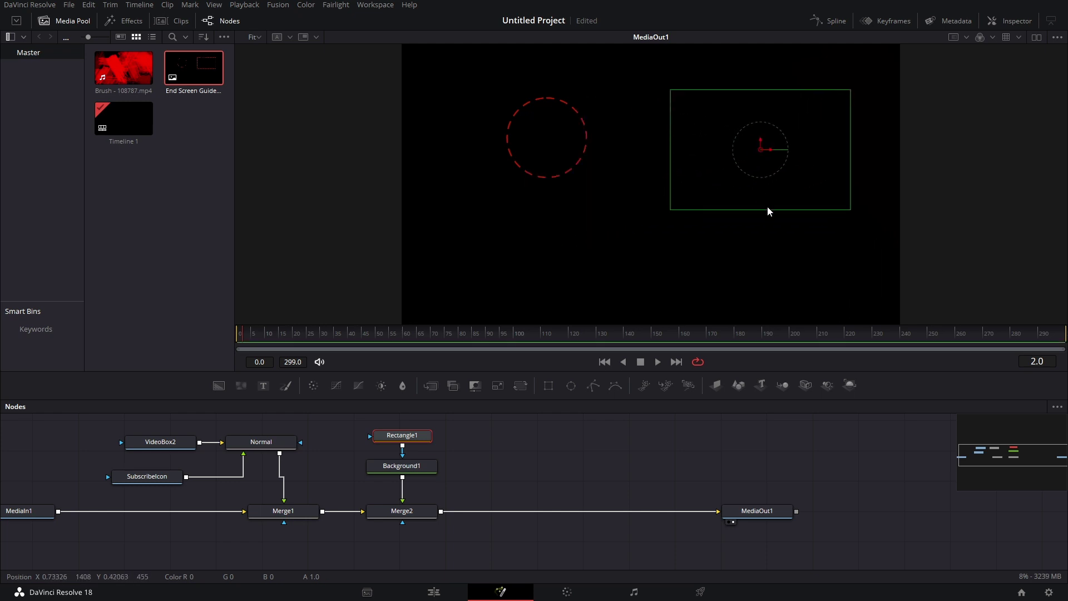
drag(766, 207, 768, 204)
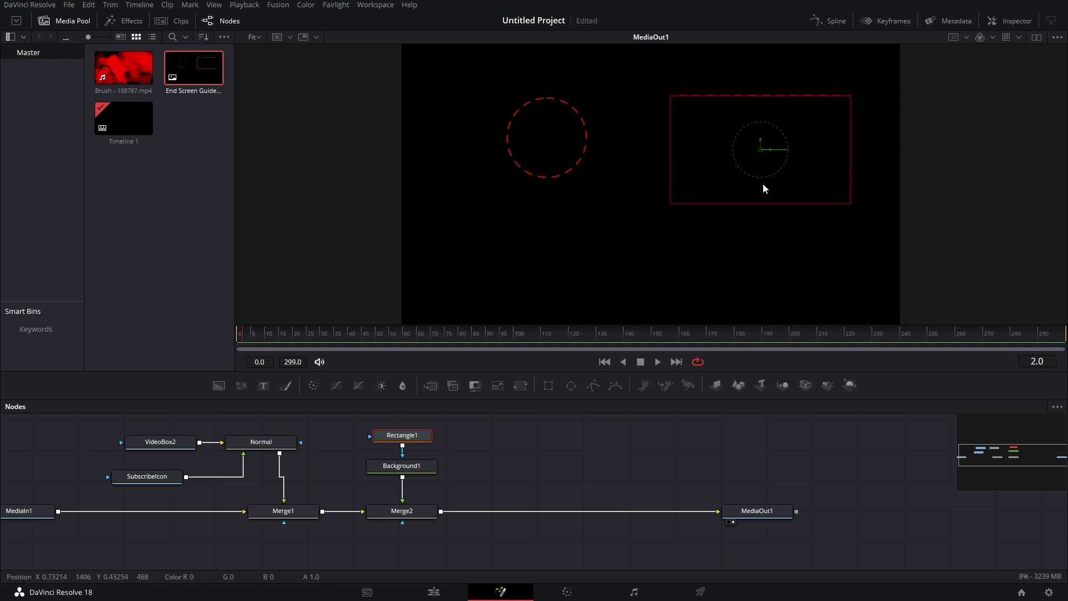
drag(760, 150, 766, 145)
drag(677, 150, 679, 150)
drag(777, 93, 775, 95)
drag(767, 143, 765, 143)
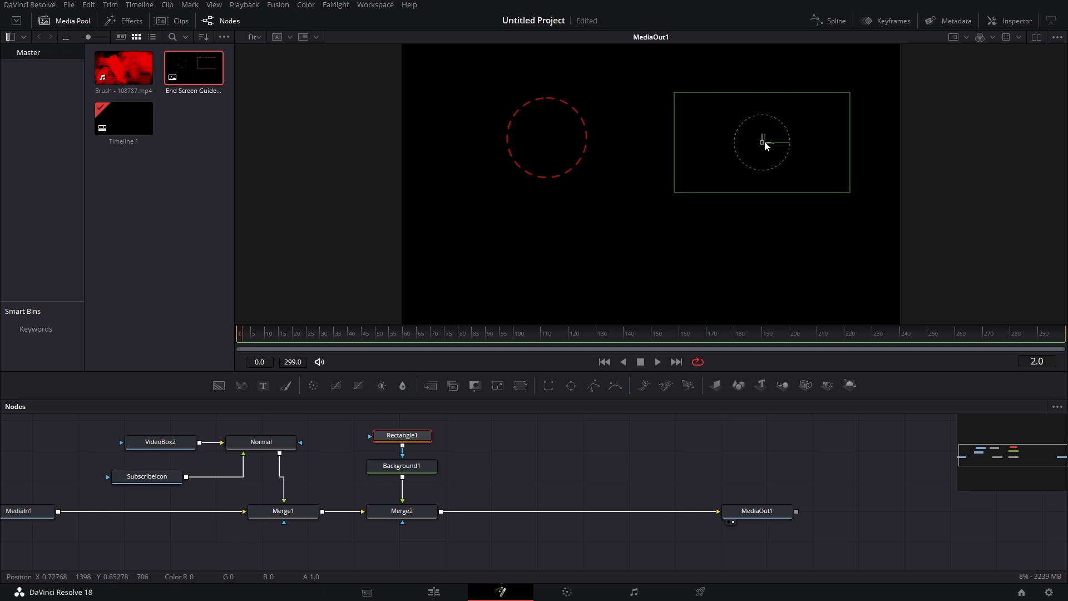
click(383, 468)
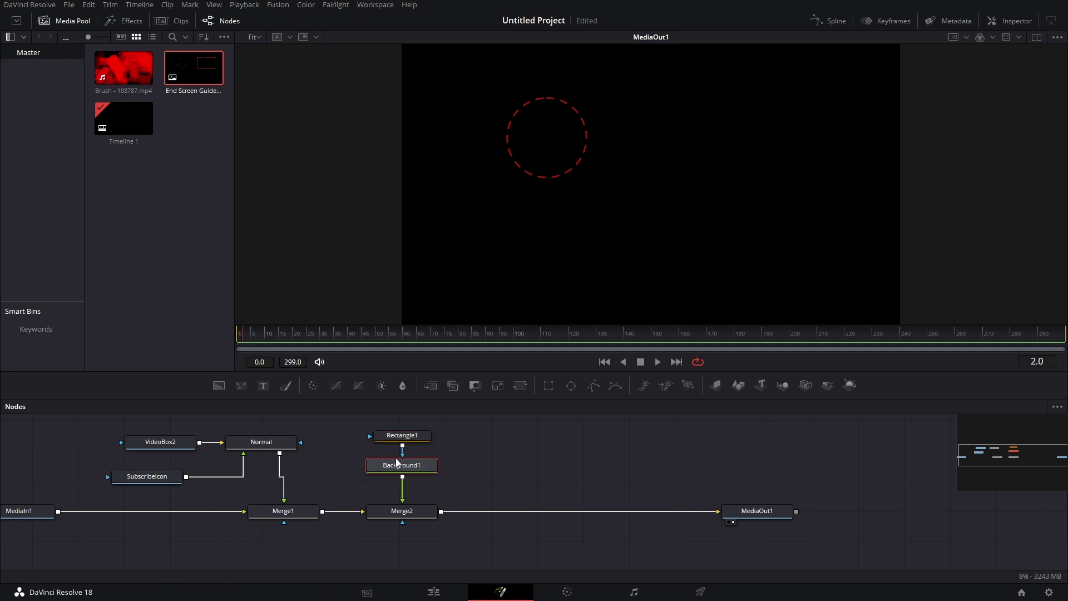
Make Background1 white and slightly soften Rectangle1's edge
click(1014, 25)
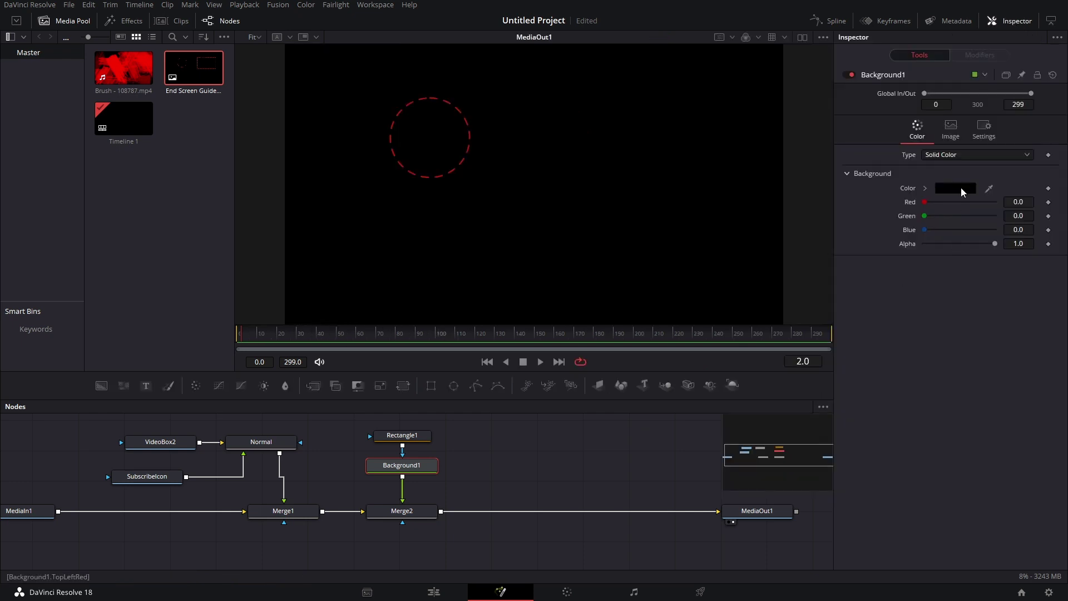
click(965, 188)
click(404, 352)
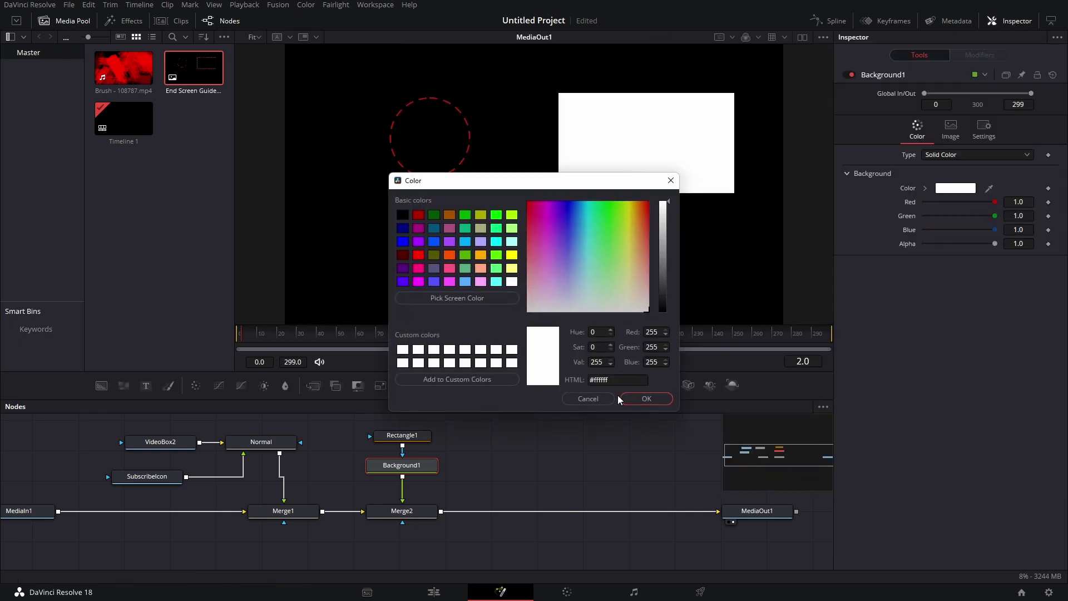
click(646, 399)
drag(1018, 165, 1019, 165)
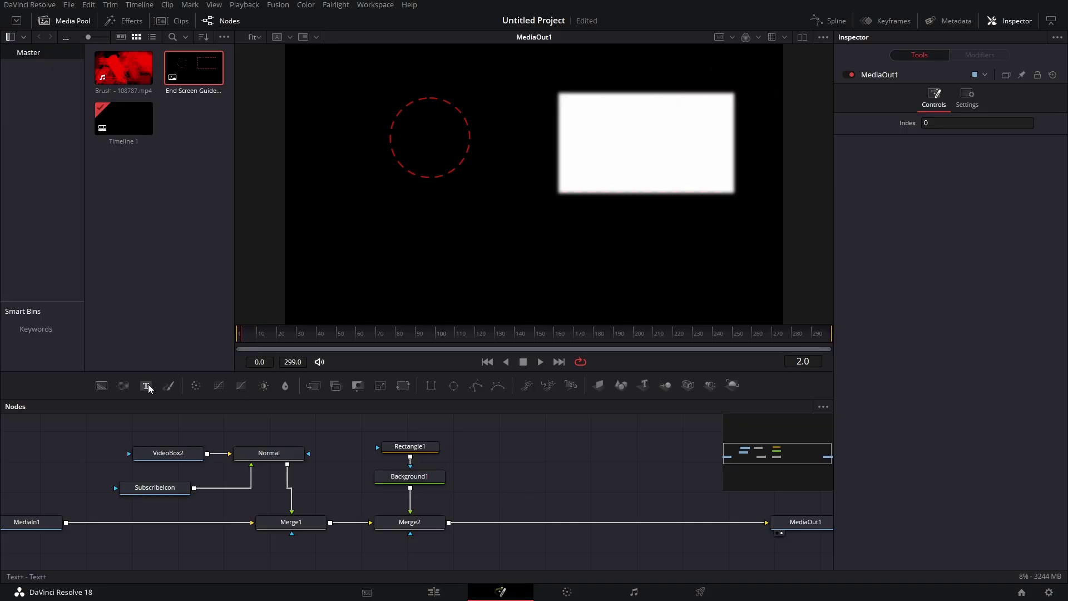
Add Background2 merged via Merge3, masked by a small Ellipse1 circle
click(101, 384)
drag(535, 510, 449, 523)
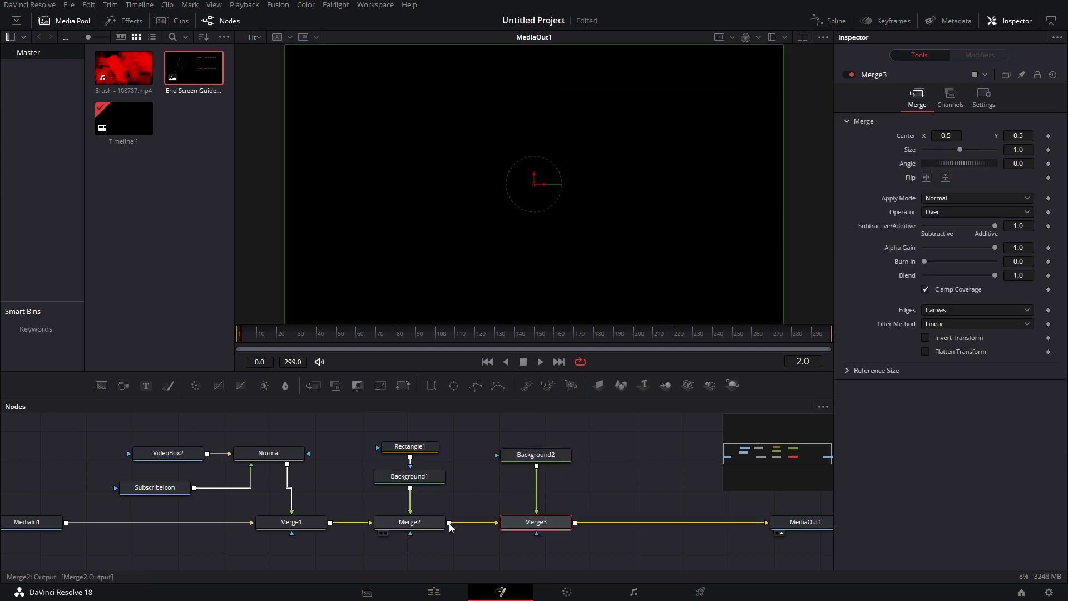
click(499, 490)
click(462, 384)
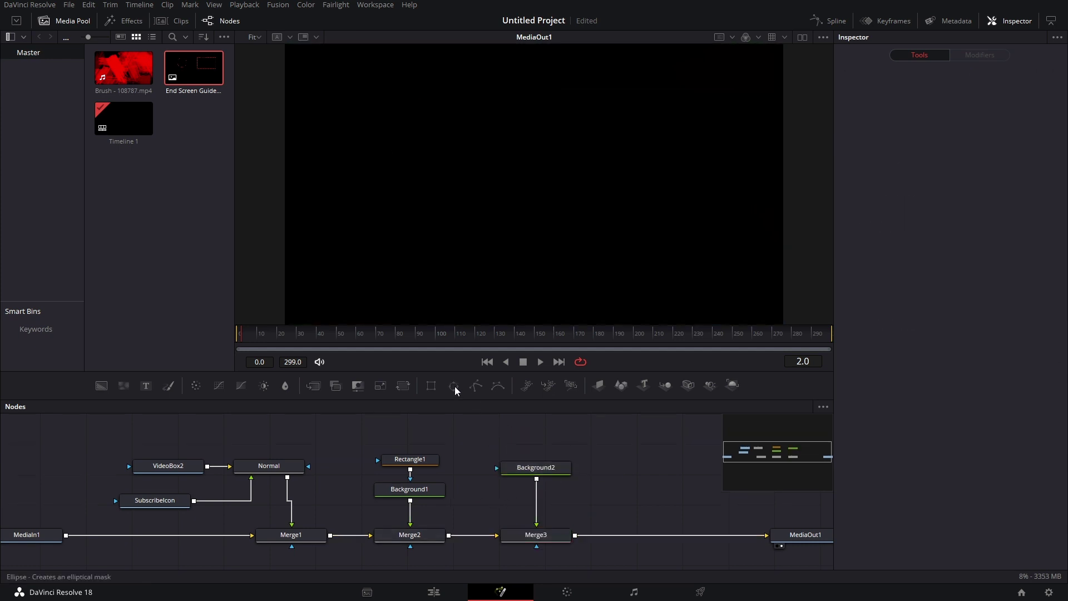
drag(562, 436, 504, 488)
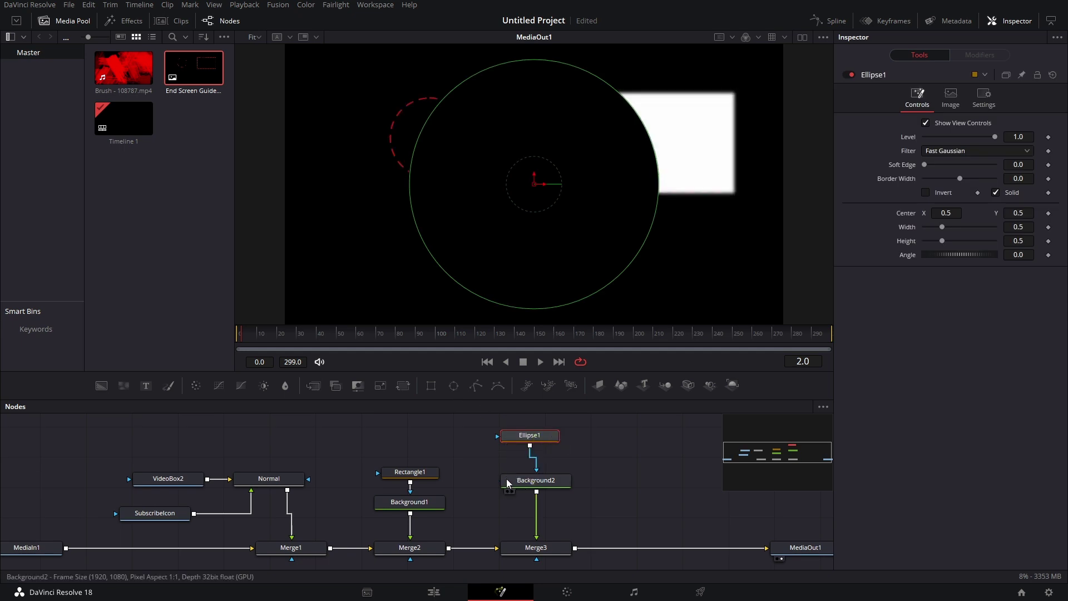
drag(637, 257, 430, 138)
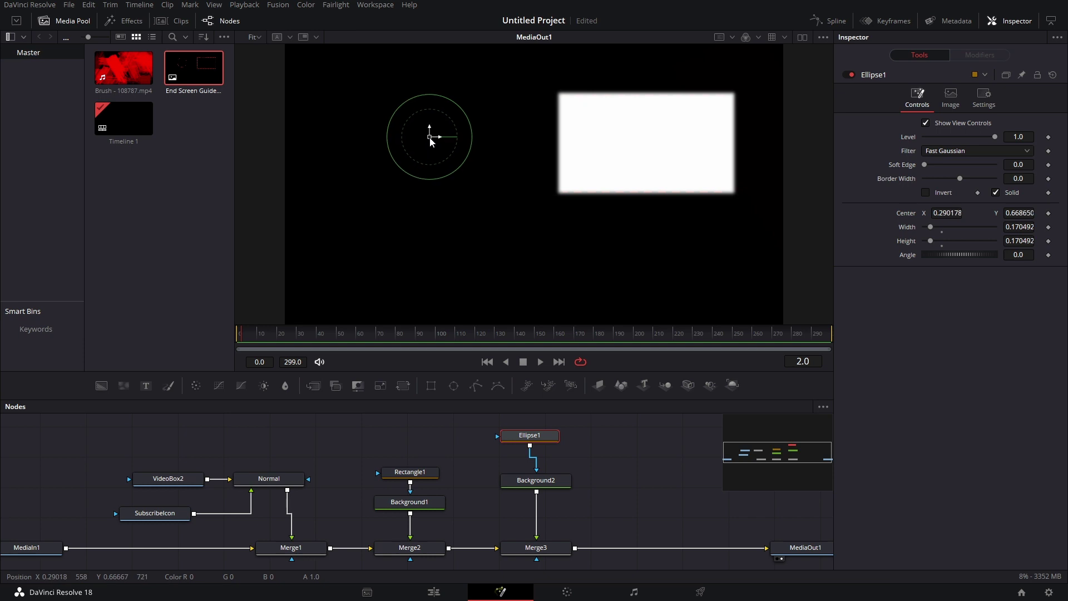
Make Background2 white and soften Ellipse1's edge to match Rectangle1's soft edge
click(537, 480)
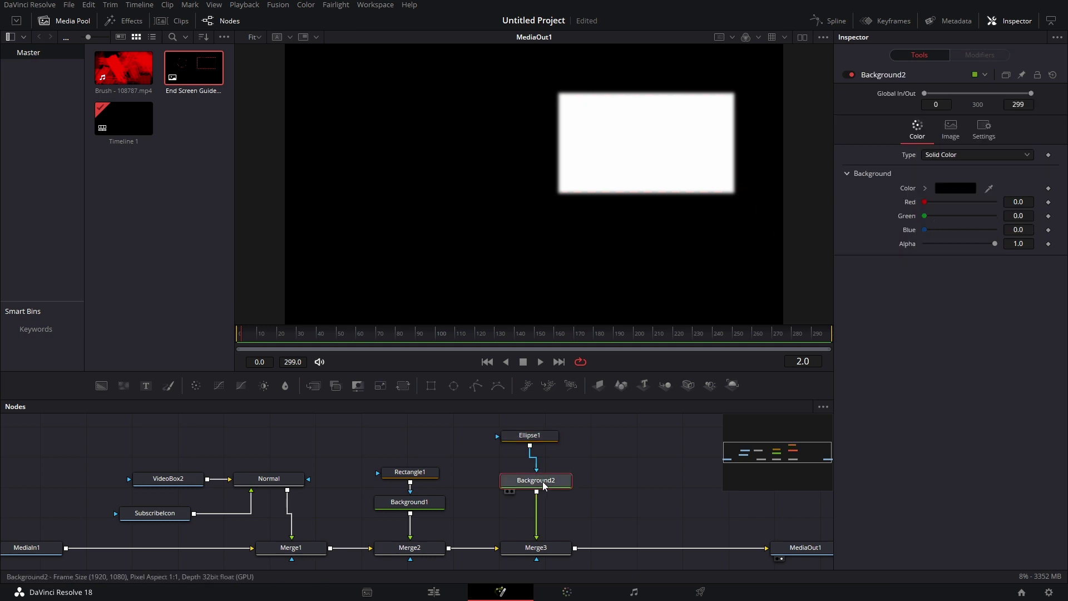
click(953, 190)
click(434, 361)
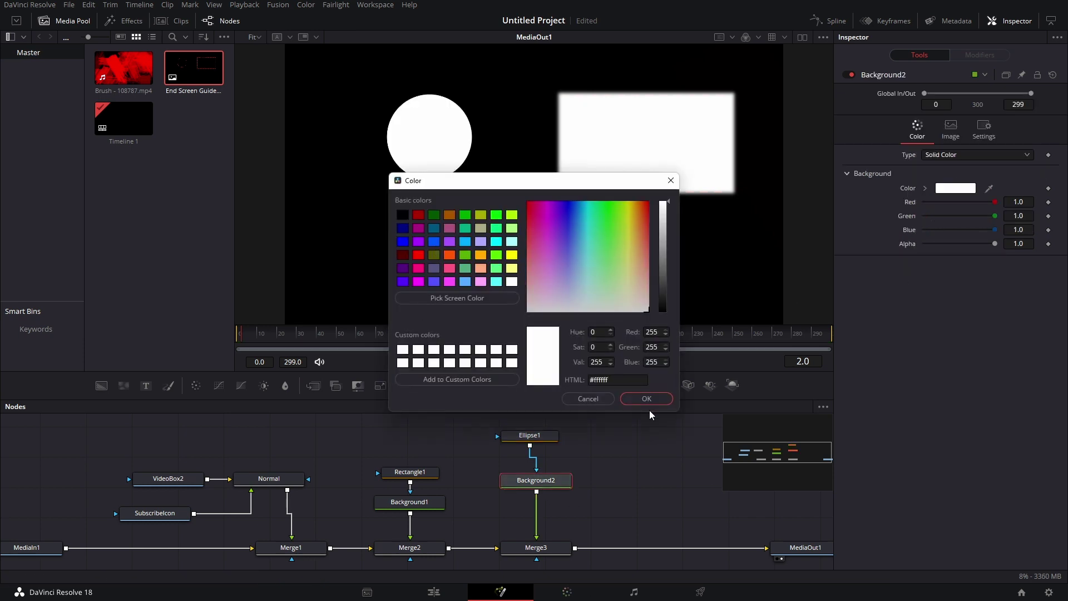
click(646, 399)
click(529, 435)
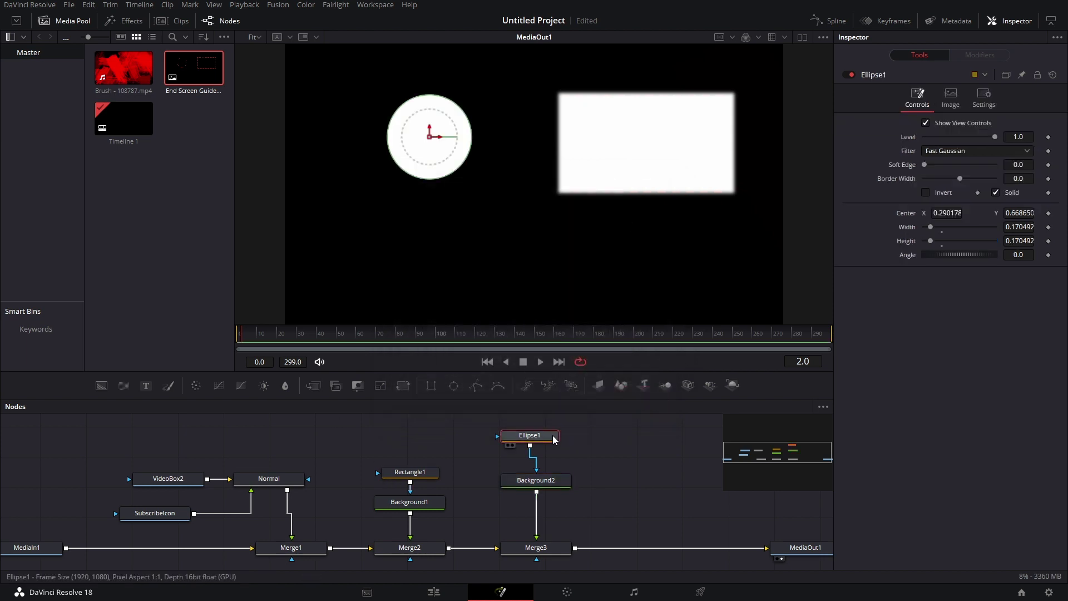
click(1018, 165)
text(0.0016)
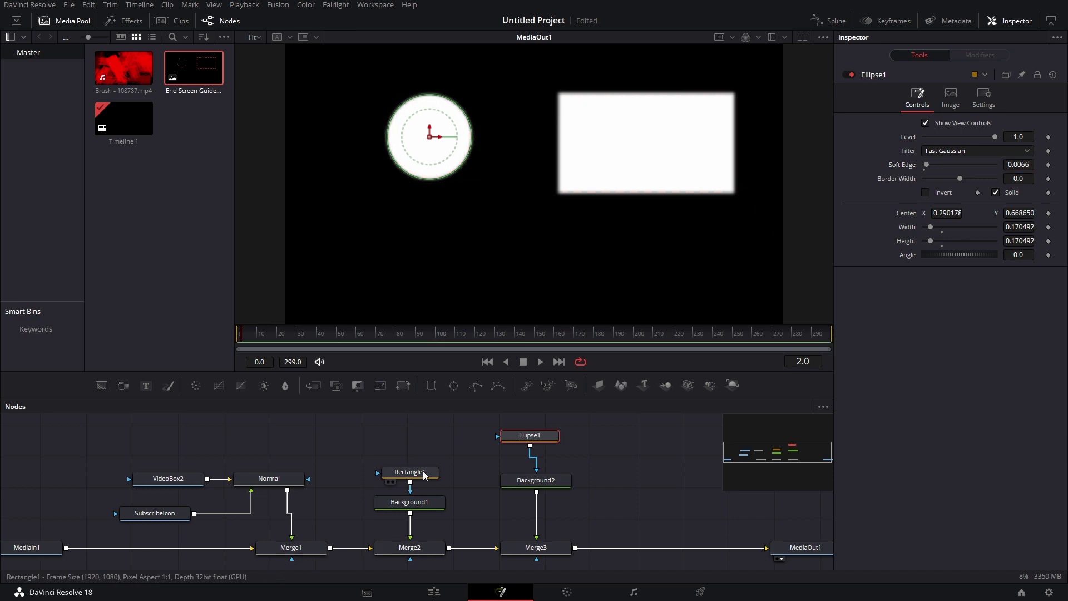
click(410, 471)
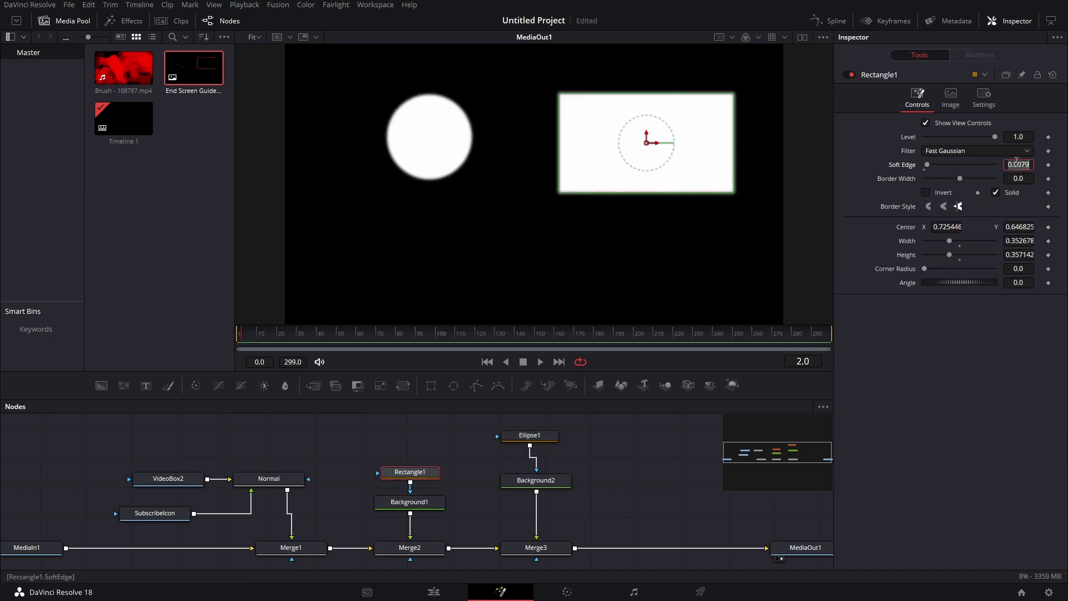
click(537, 435)
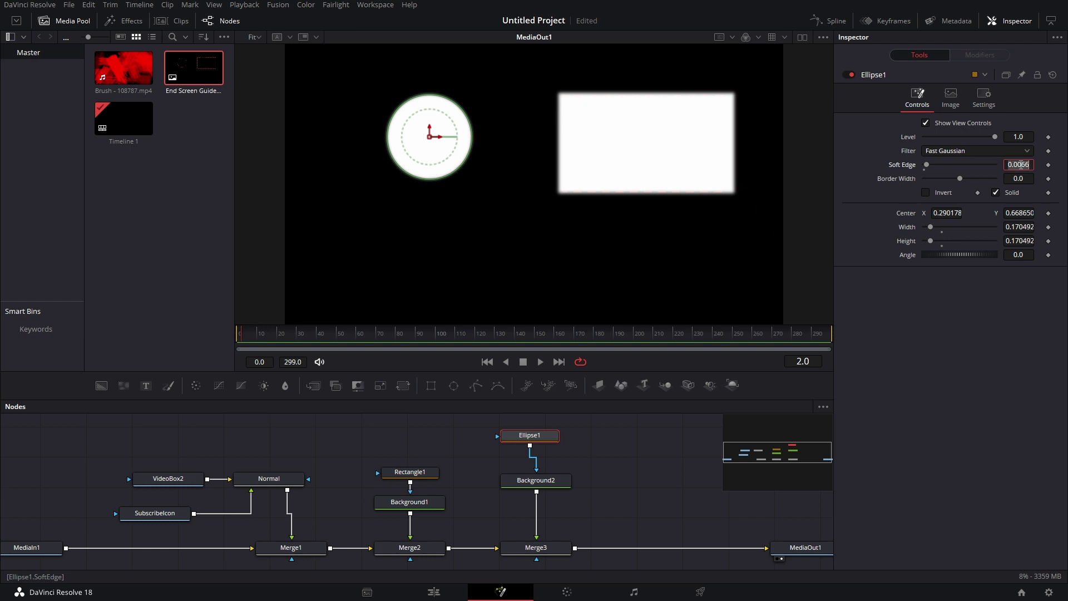
Copy and paste Rectangle1 and Background1, merging the copy after Merge3 via Merge4
scroll(572, 489, right, 3)
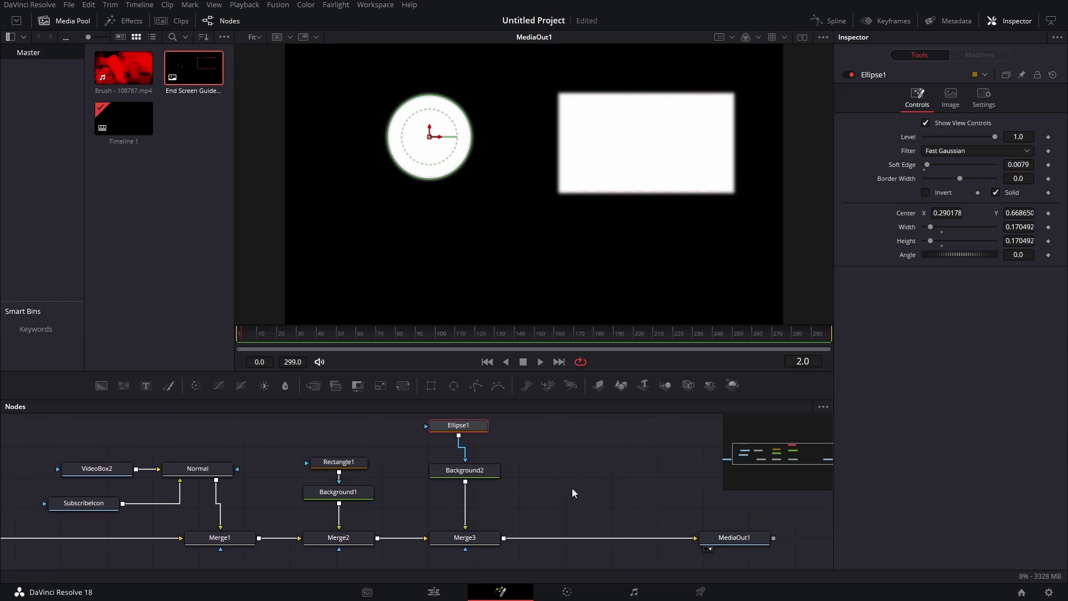
drag(355, 432, 386, 511)
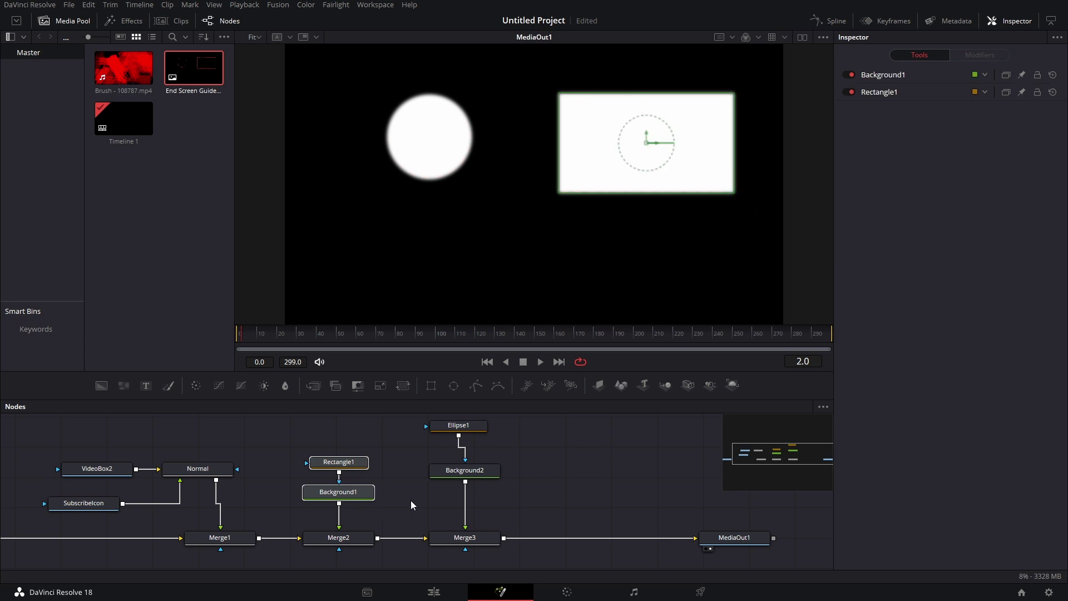
click(593, 450)
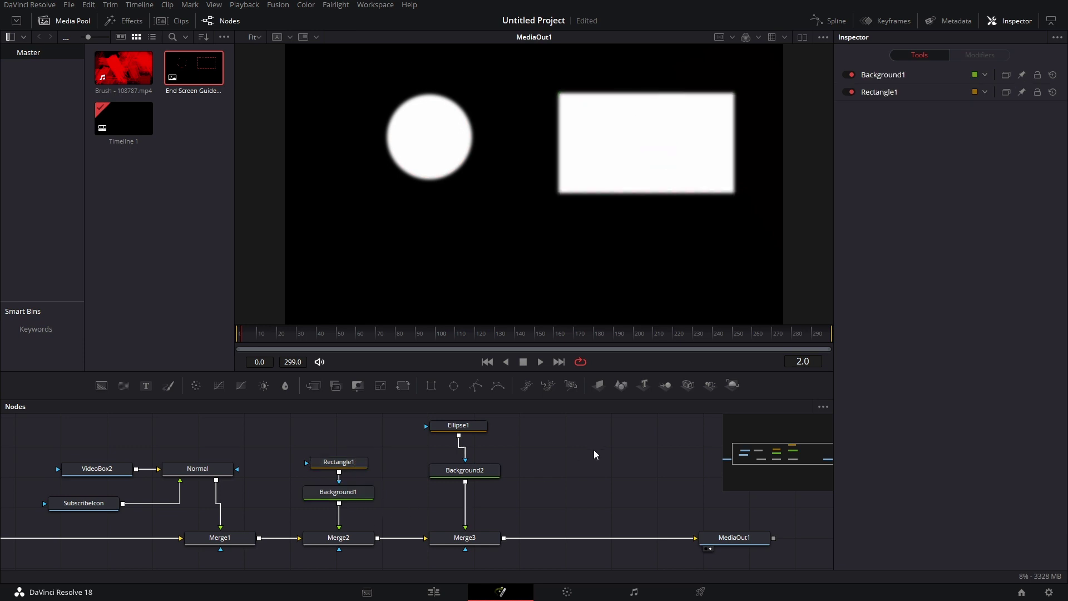
key(ctrl+v)
drag(632, 479, 494, 542)
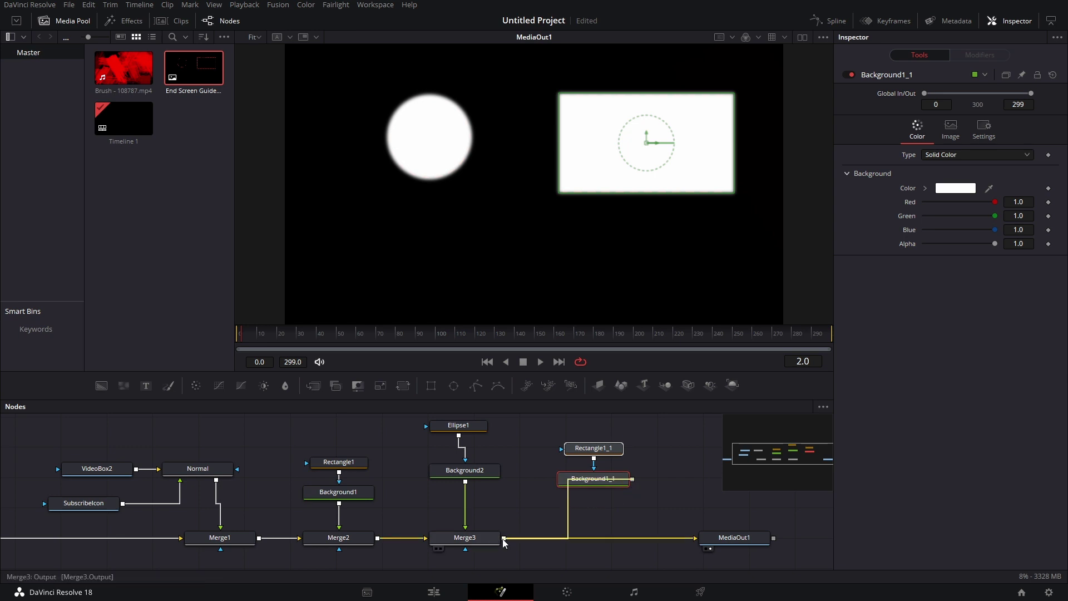
Move the copied box Rectangle1_1 to the frame's left side, X 0.291294
click(594, 449)
drag(659, 146, 441, 144)
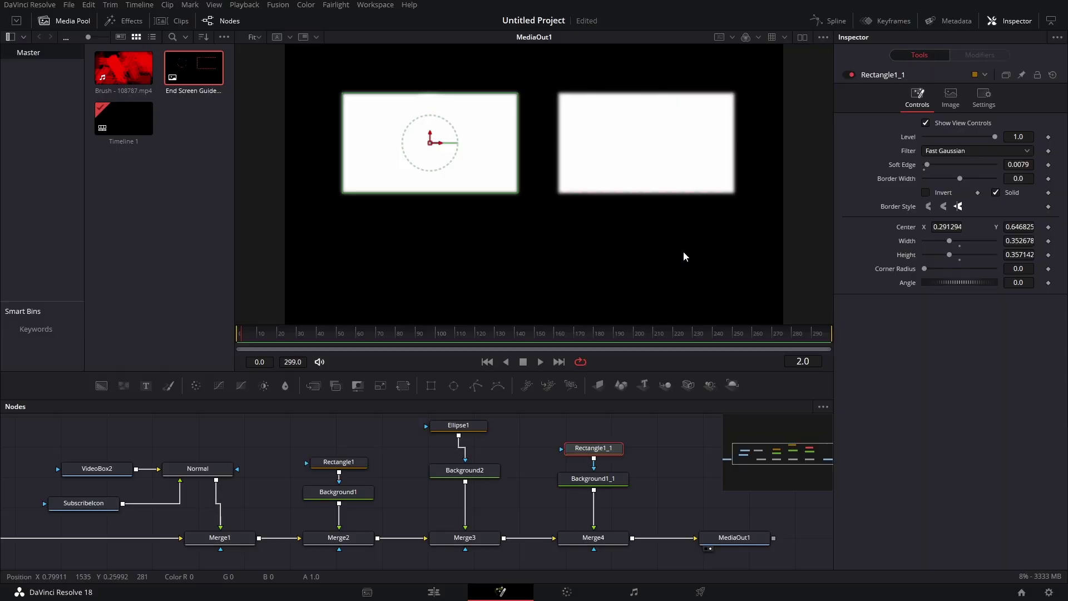
right_click(683, 252)
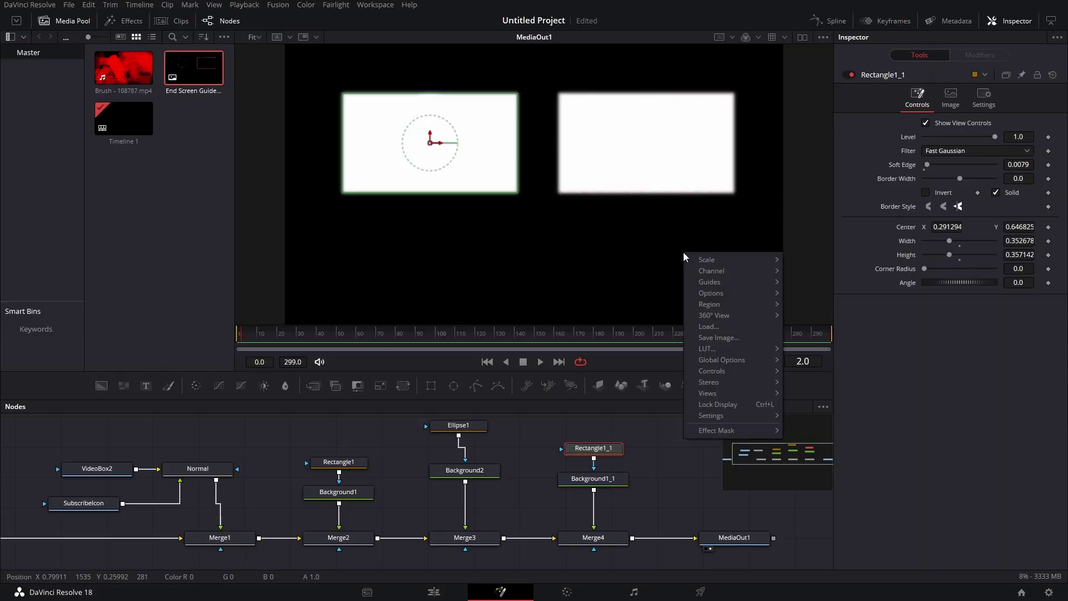
Show safe-area guides and reposition both white boxes to mid-frame, left and right
mouse_move(719, 283)
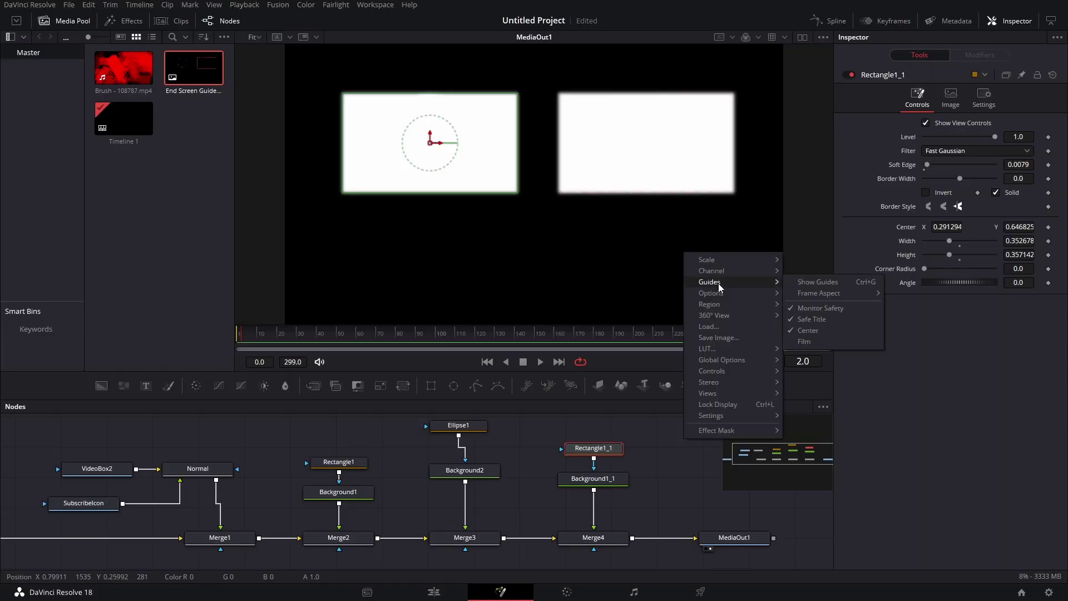
click(805, 283)
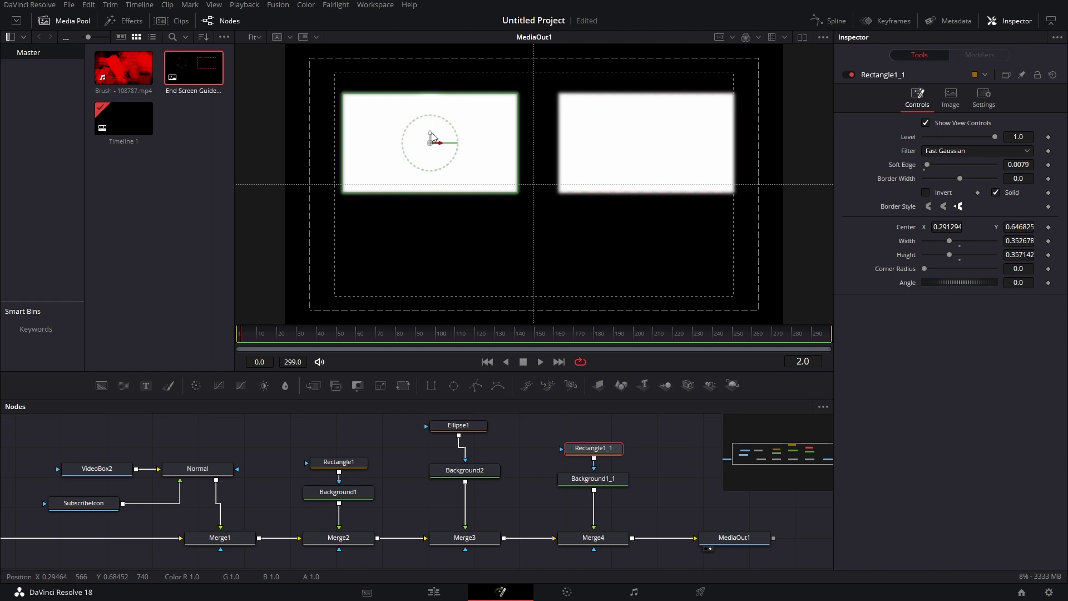
drag(431, 132, 429, 174)
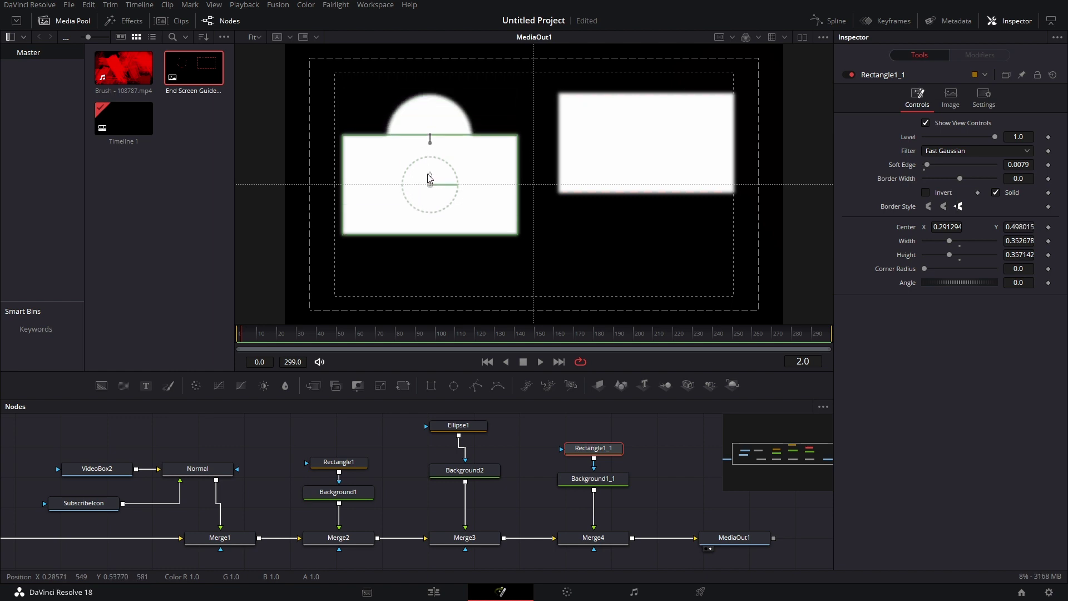
click(645, 178)
drag(647, 137, 663, 185)
drag(674, 193, 691, 197)
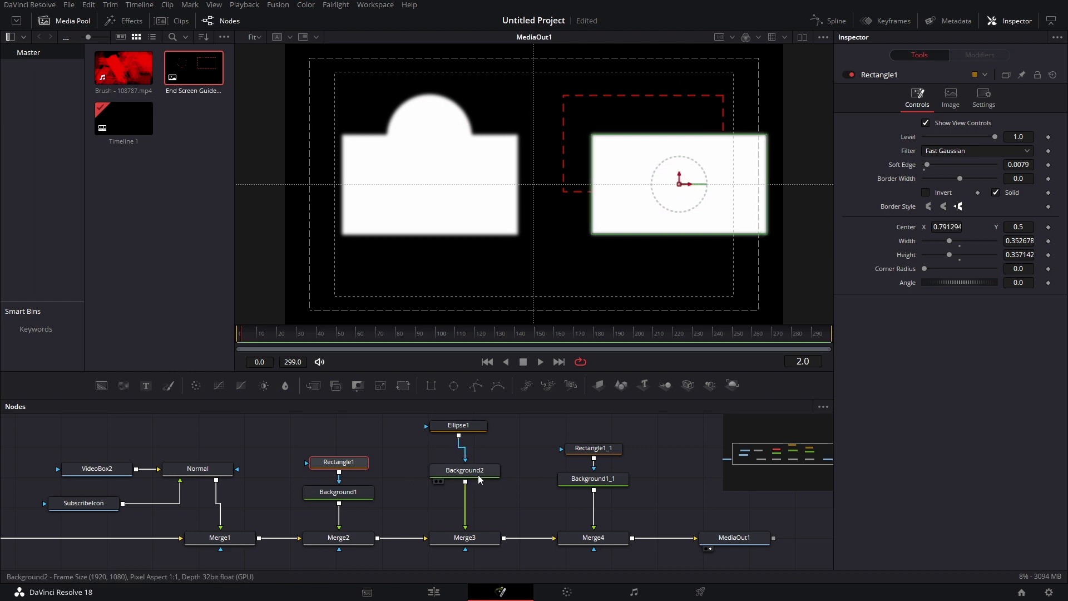
click(594, 448)
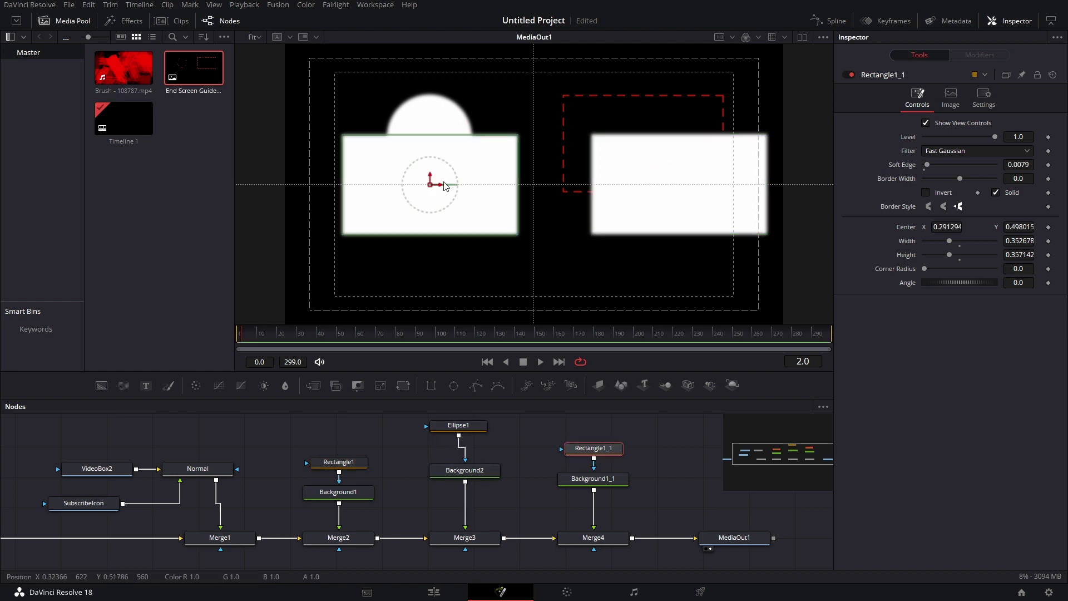
drag(441, 188, 396, 179)
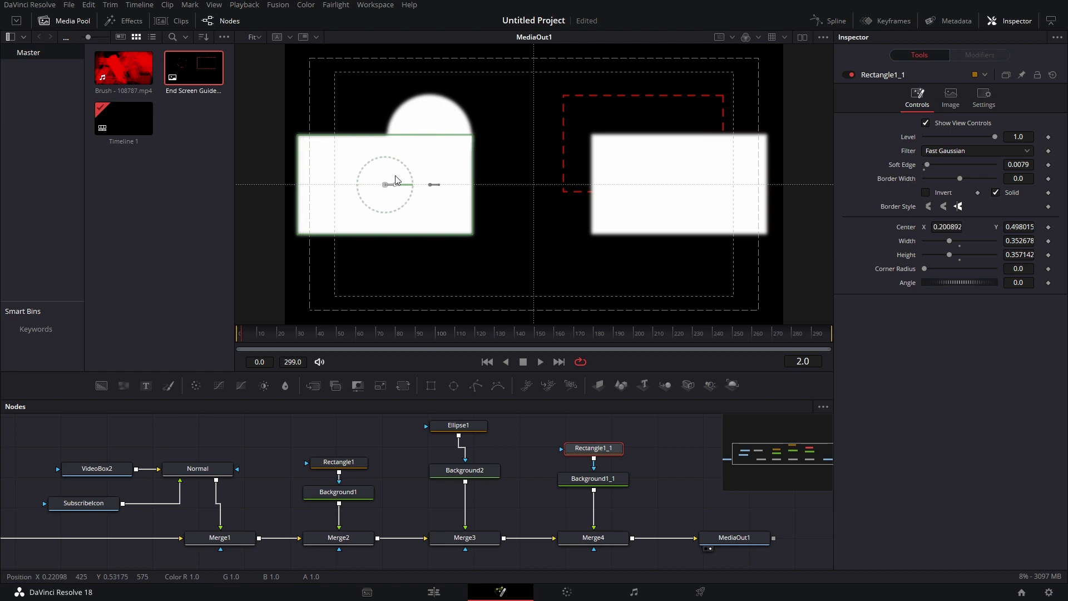
Centre Ellipse1's circle at X 0.5, Y 0.498, then select VideoBox2, Normal, SubscribeIcon and Merge1
click(458, 426)
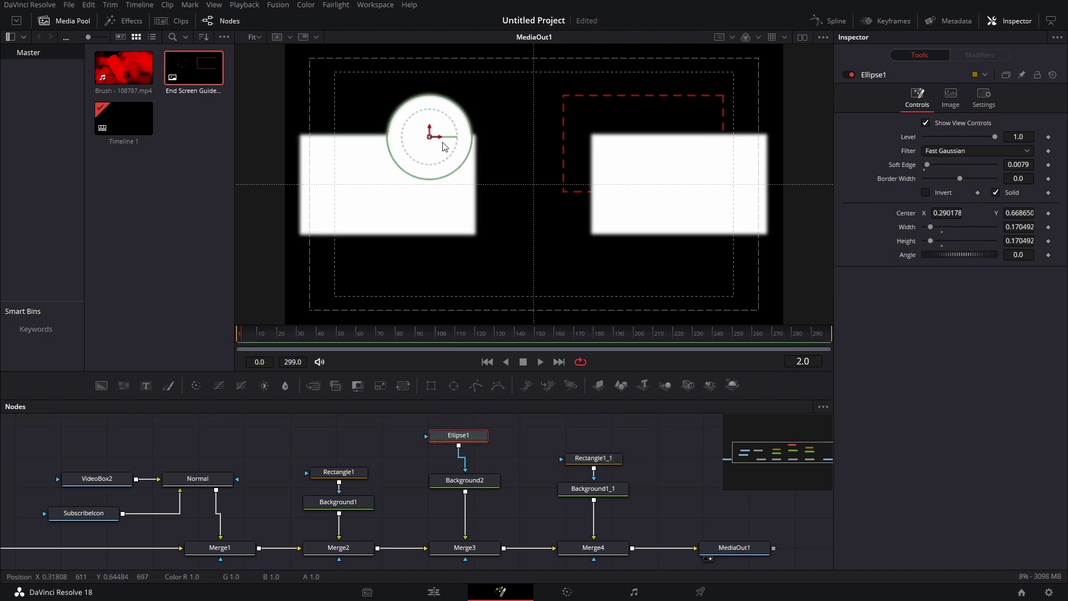
drag(433, 139, 534, 187)
click(673, 447)
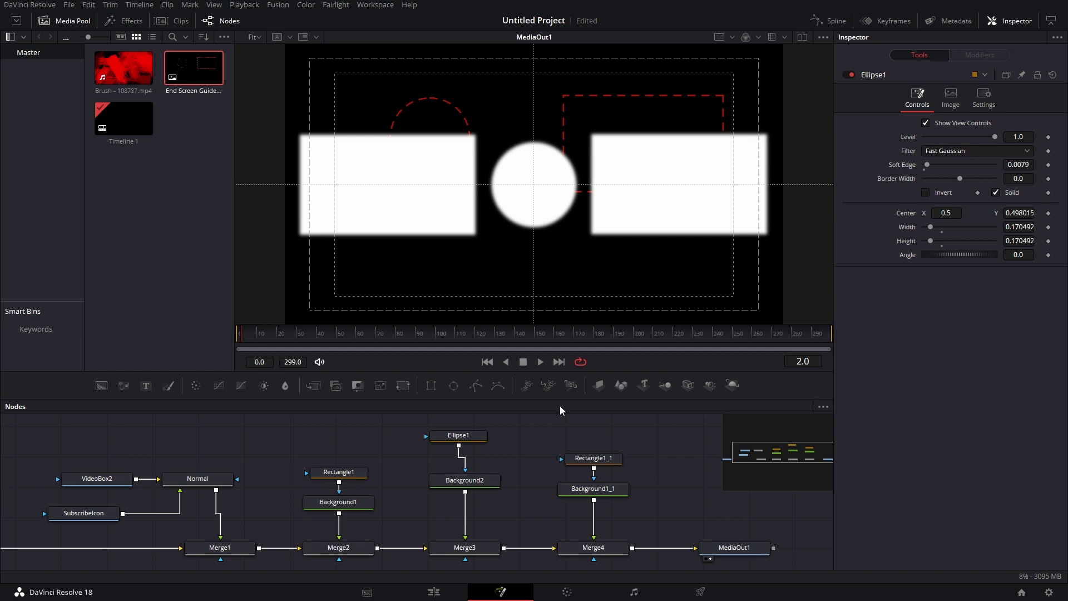
scroll(560, 410, left, 3)
drag(177, 451, 363, 568)
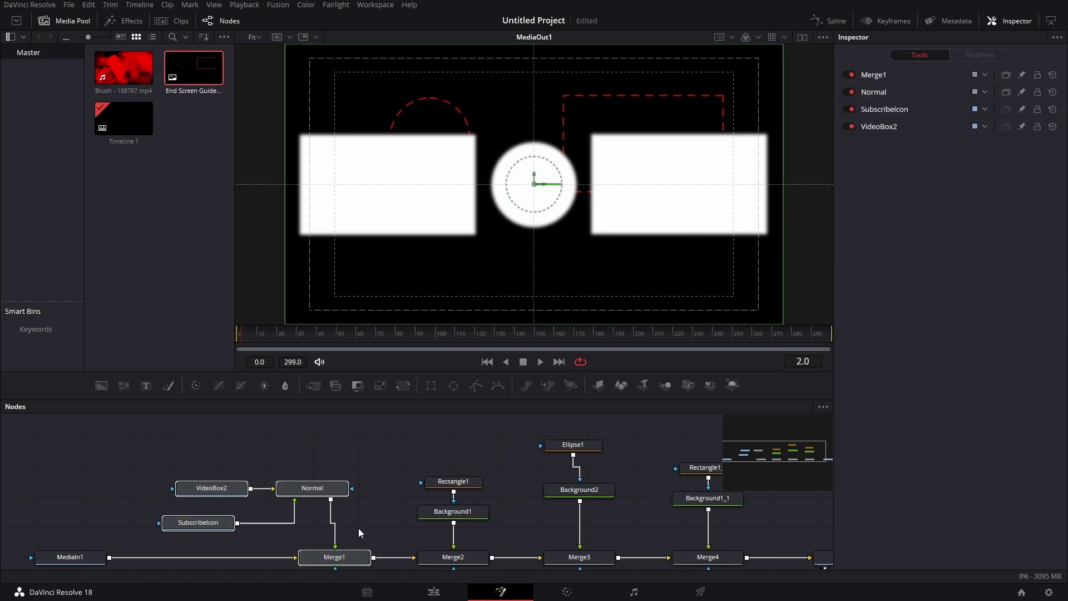
Delete the selected VideoBox2, Normal, SubscribeIcon and Merge1 nodes
scroll(359, 529, down, 2)
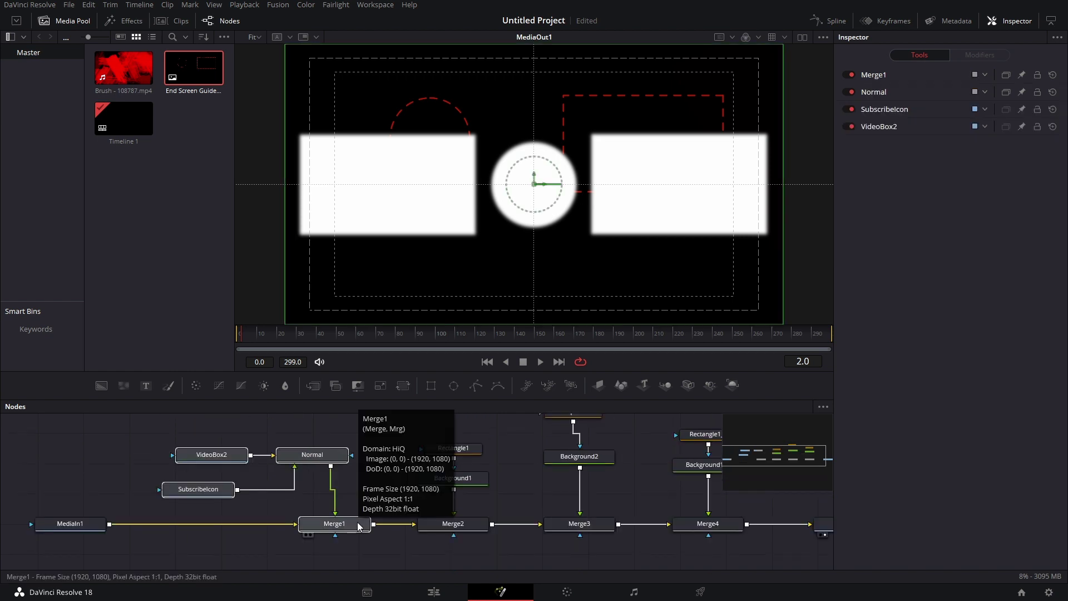
key(Delete)
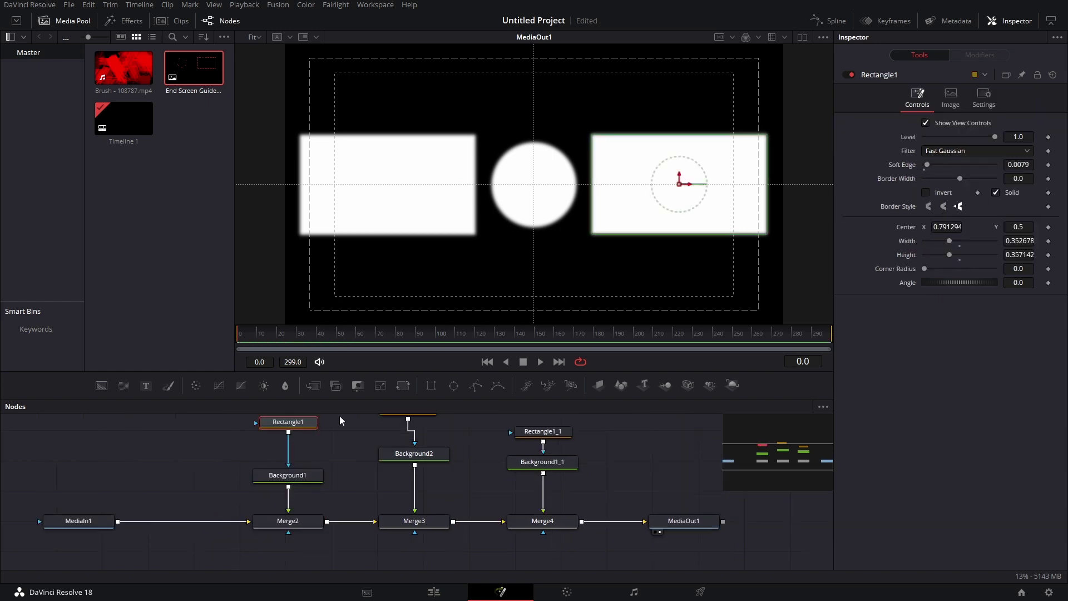
Add a new Rectangle2 mask and insert it between Rectangle1 and Background1
scroll(339, 416, up, 2)
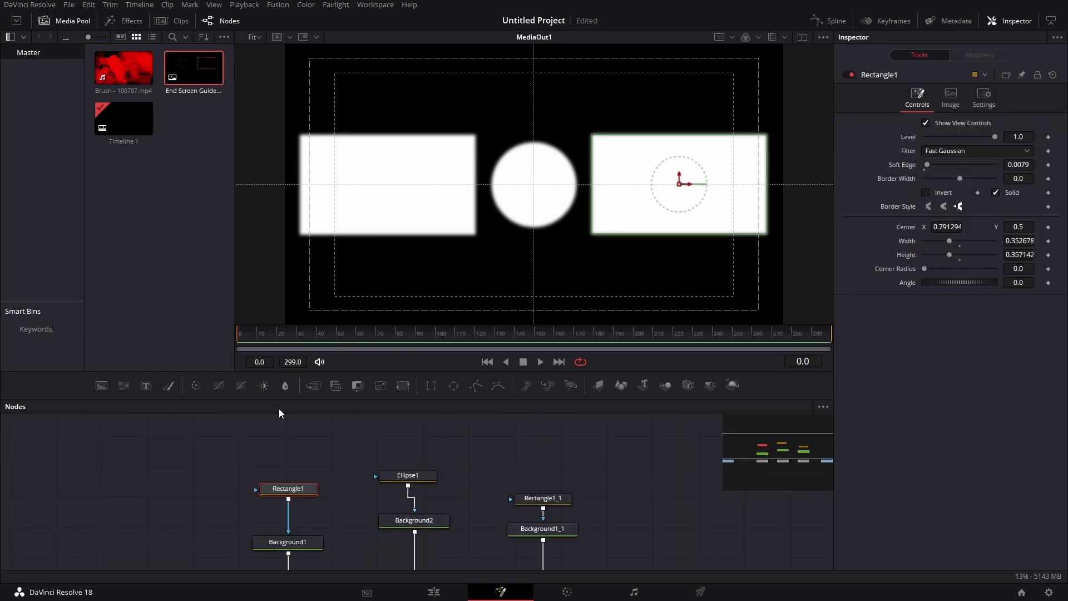
scroll(325, 486, down, 2)
drag(303, 466, 303, 452)
scroll(304, 452, up, 2)
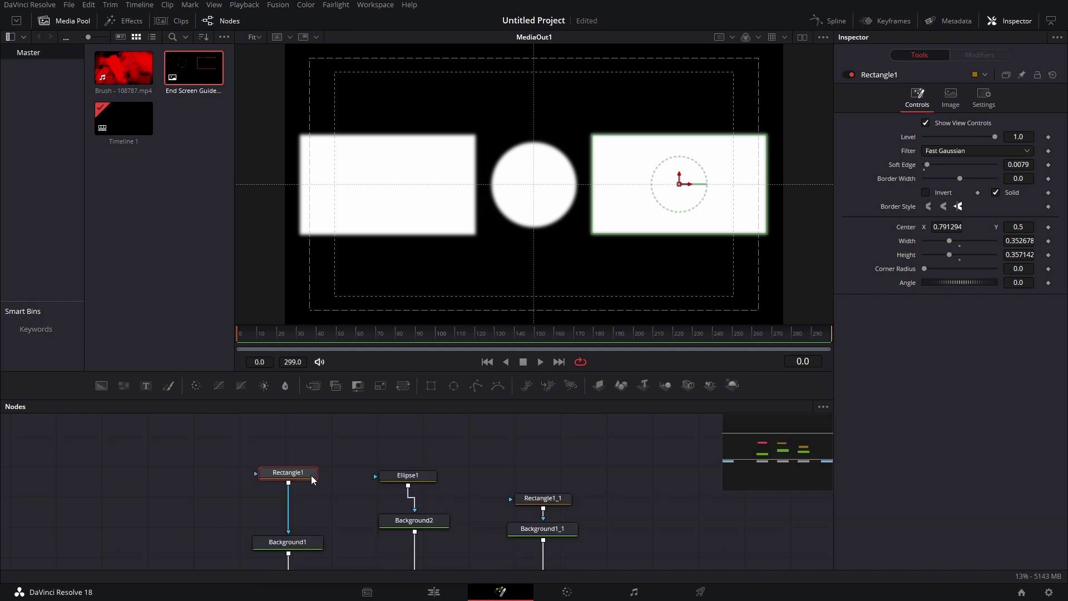
click(361, 423)
click(431, 391)
mouse_move(415, 435)
mouse_down()
mouse_move(353, 491)
mouse_move(294, 488)
mouse_up()
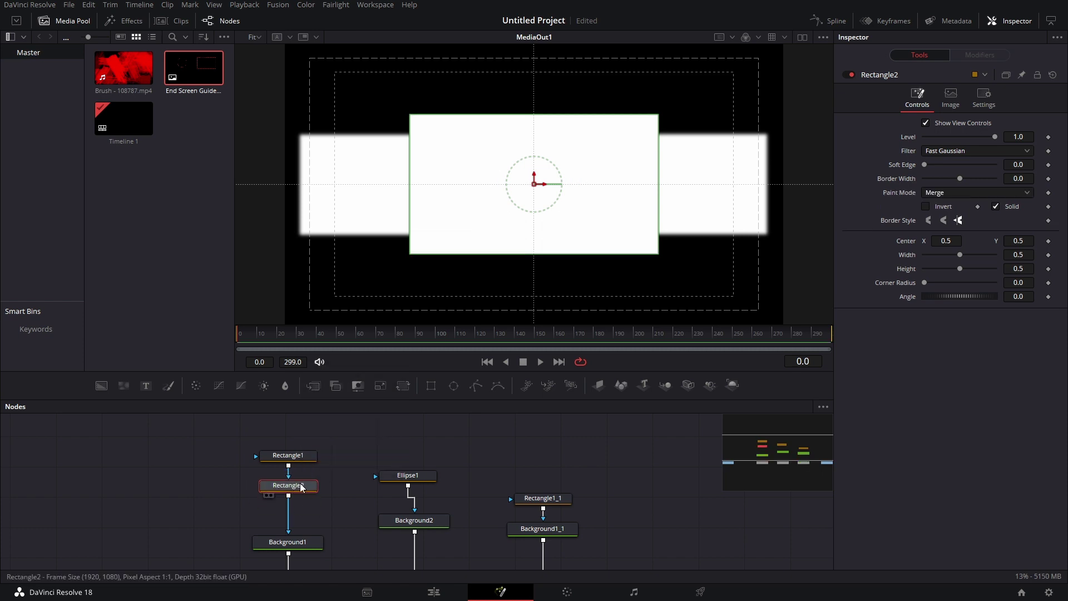
Set Rectangle2 to Subtract, widen it to nearly full width and rotate it to about 48°
click(946, 193)
click(950, 233)
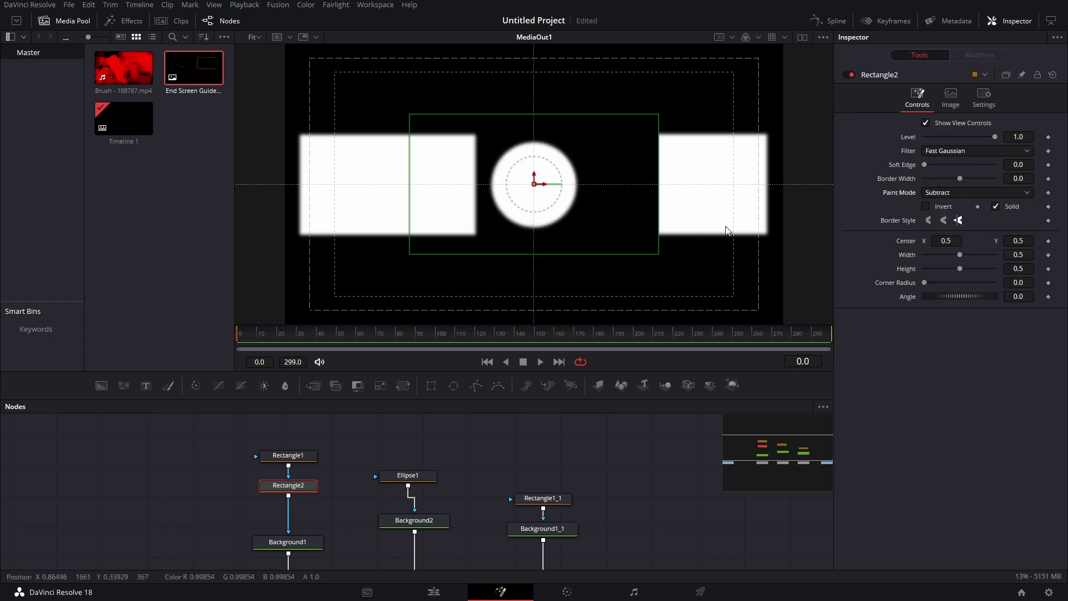
drag(535, 186, 612, 165)
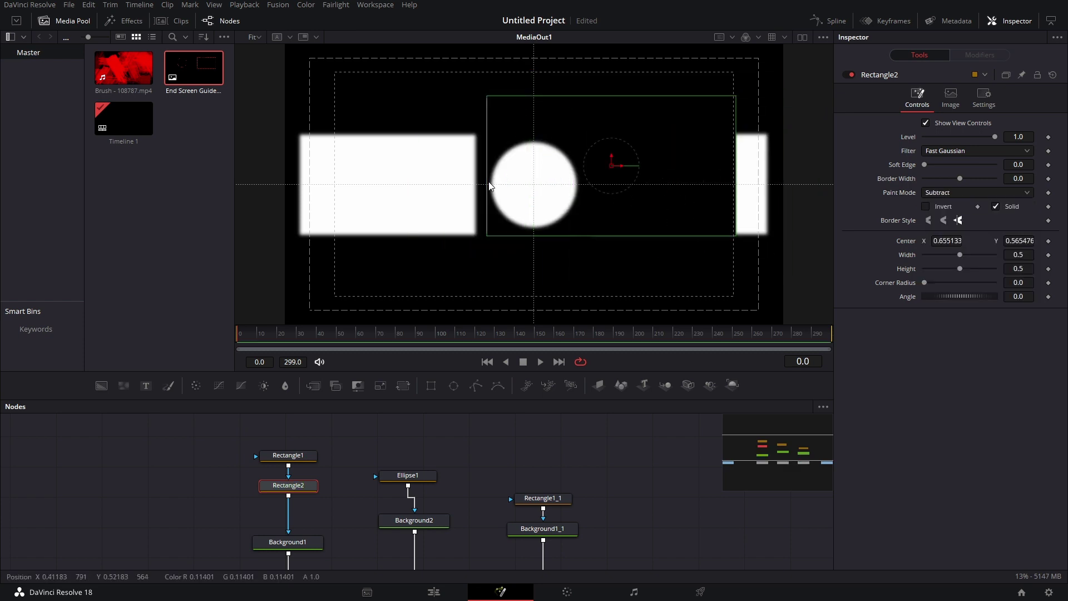
drag(484, 183, 365, 191)
drag(586, 189, 768, 248)
Invert the Rectangle2 mask and park it off-frame to the lower right, hiding the box
click(926, 207)
scroll(623, 192, down, 4)
scroll(622, 208, up, 2)
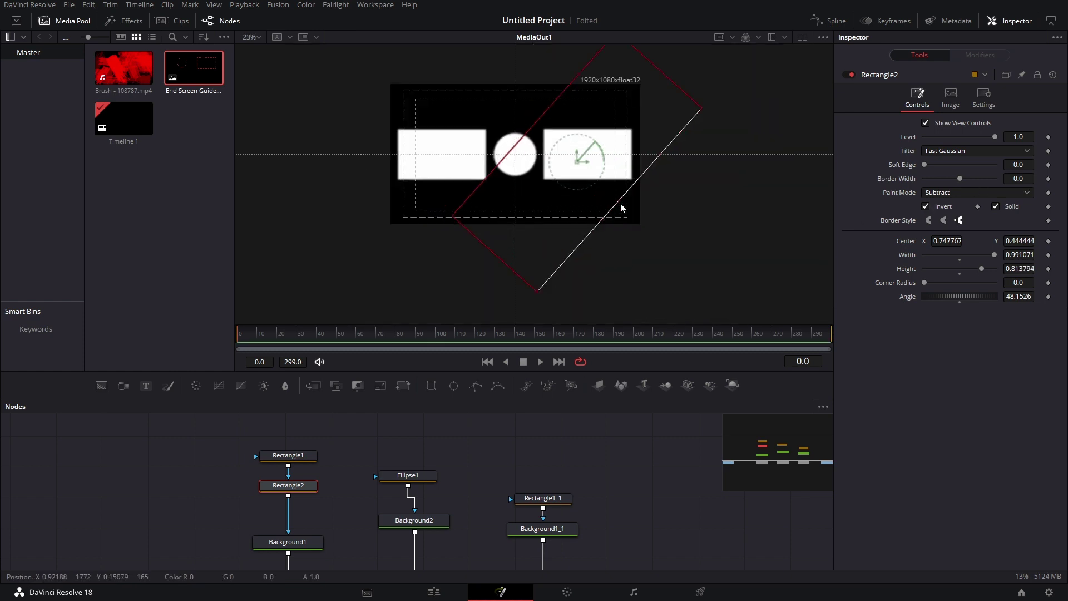
scroll(621, 207, up, 1)
drag(563, 145, 687, 247)
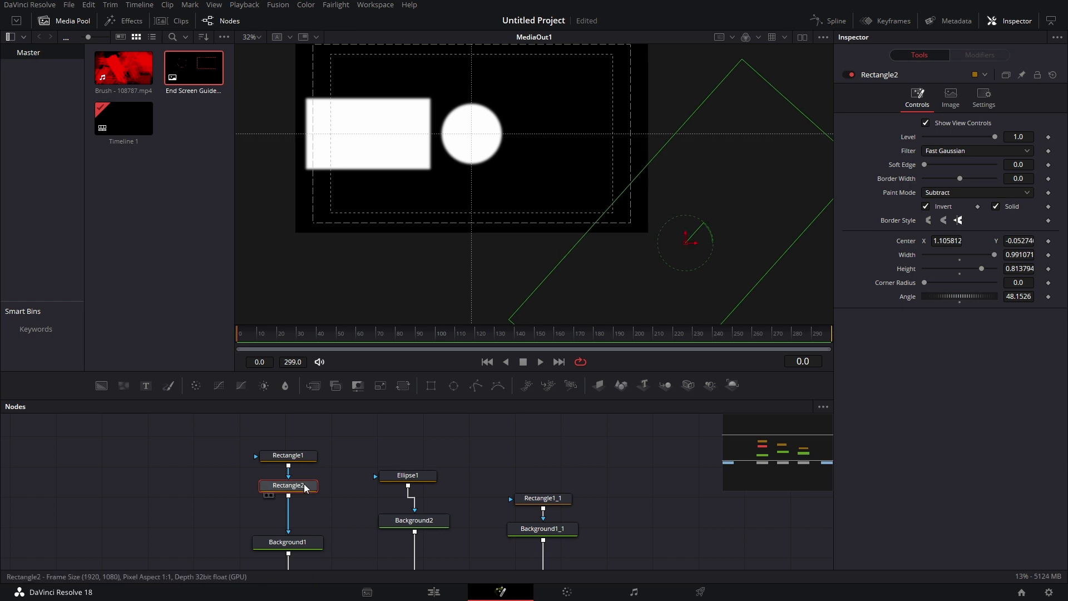
Paste a copy of Rectangle2 as Rectangle2_1 and insert it between Rectangle1_1 and Background1_1
scroll(529, 471, down, 2)
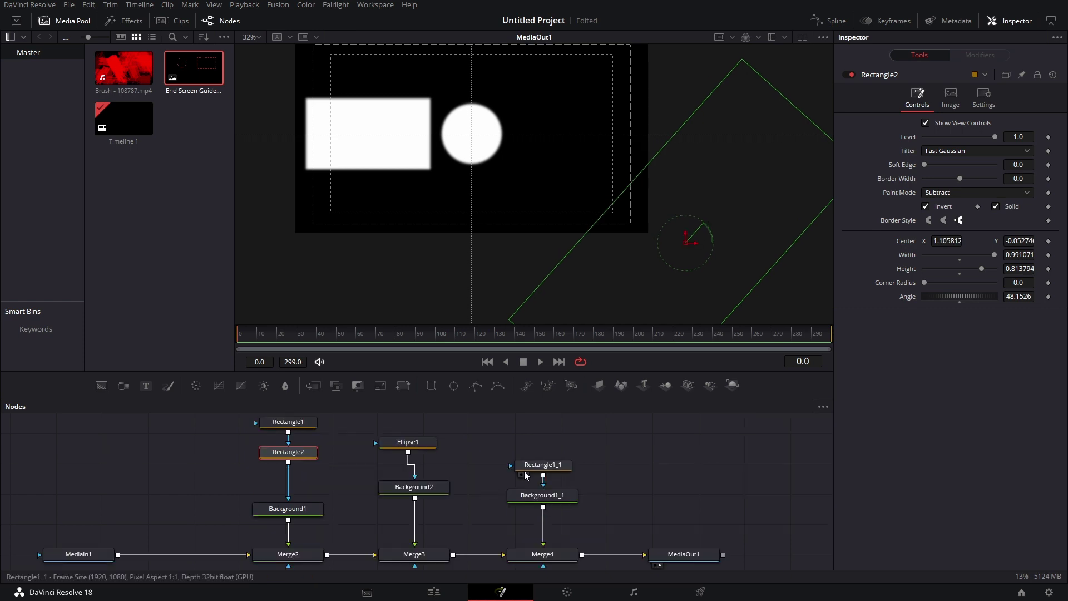
drag(539, 462, 545, 430)
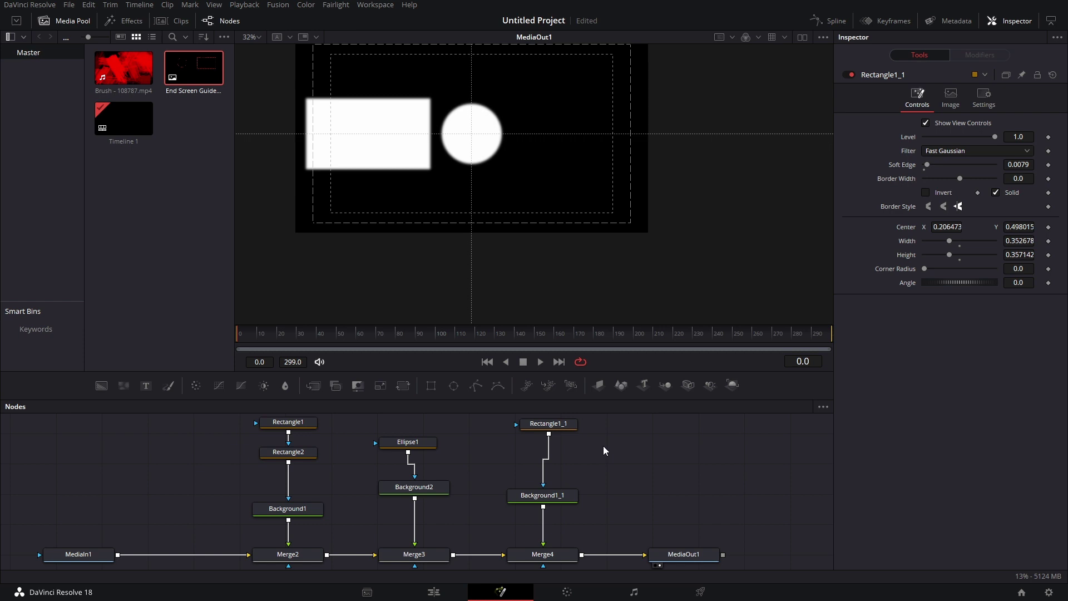
key(ctrl+v)
drag(611, 447, 558, 459)
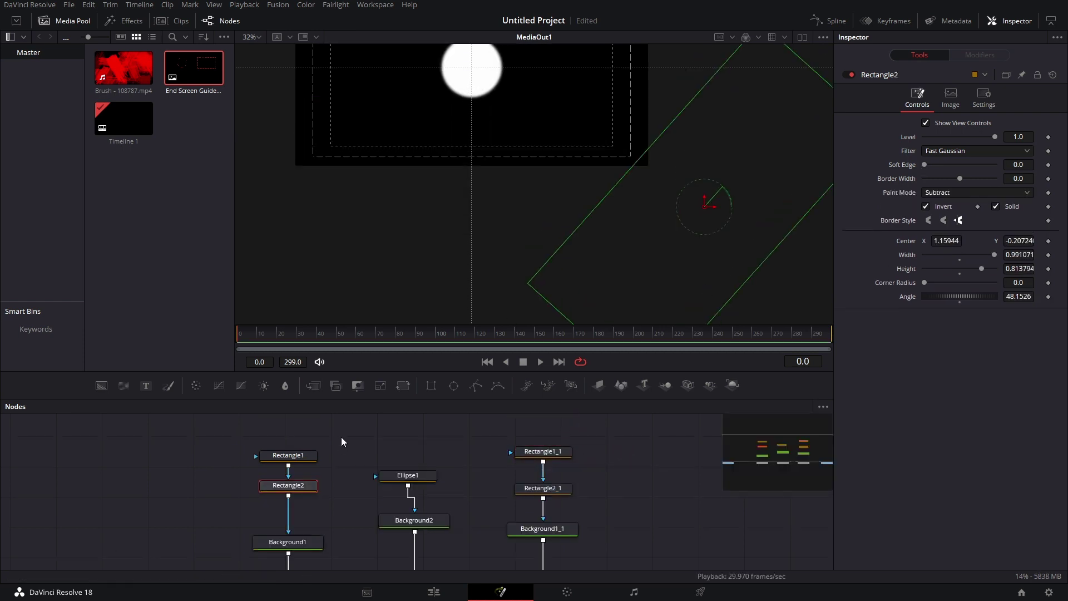
scroll(439, 435, down, 2)
scroll(440, 435, up, 2)
click(549, 491)
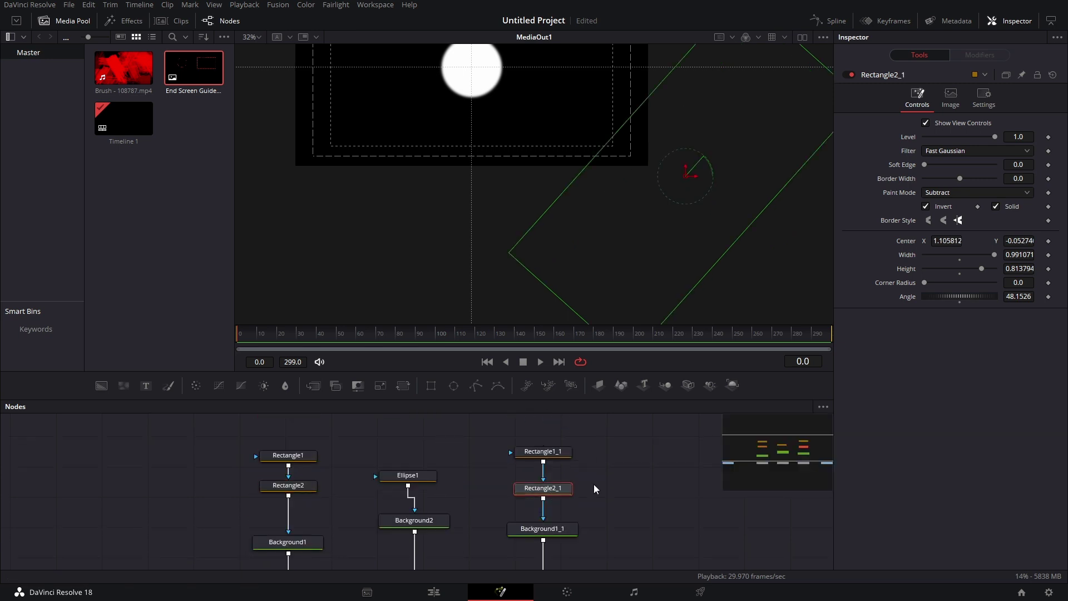
click(301, 488)
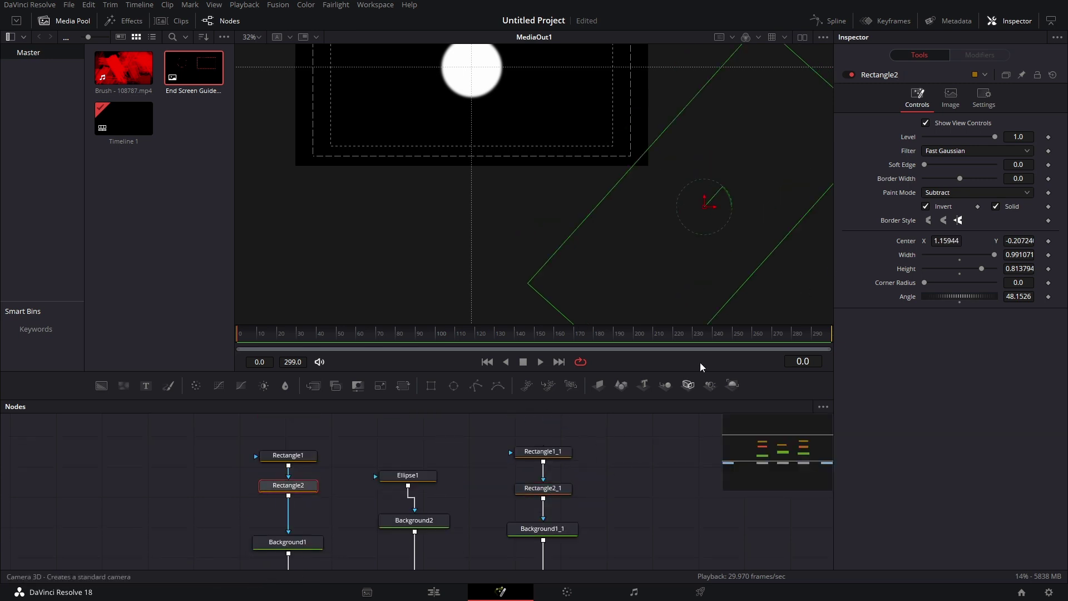
Keyframe both masks' Center at frame 0, then move them onto the two boxes at frame 40
click(1048, 241)
click(543, 488)
click(1048, 241)
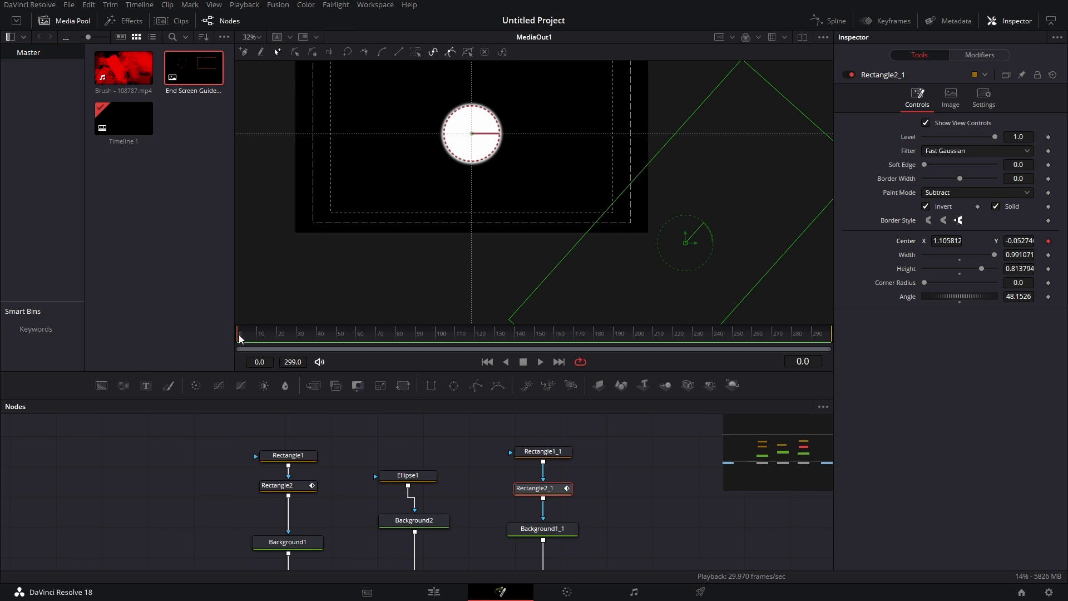
drag(249, 335, 312, 342)
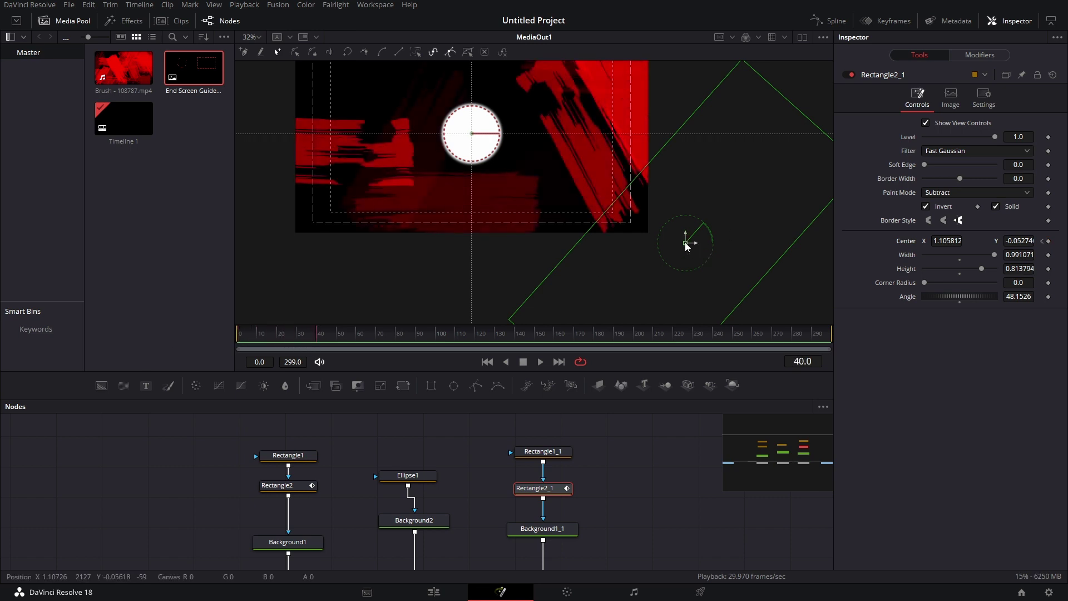
drag(686, 244, 409, 88)
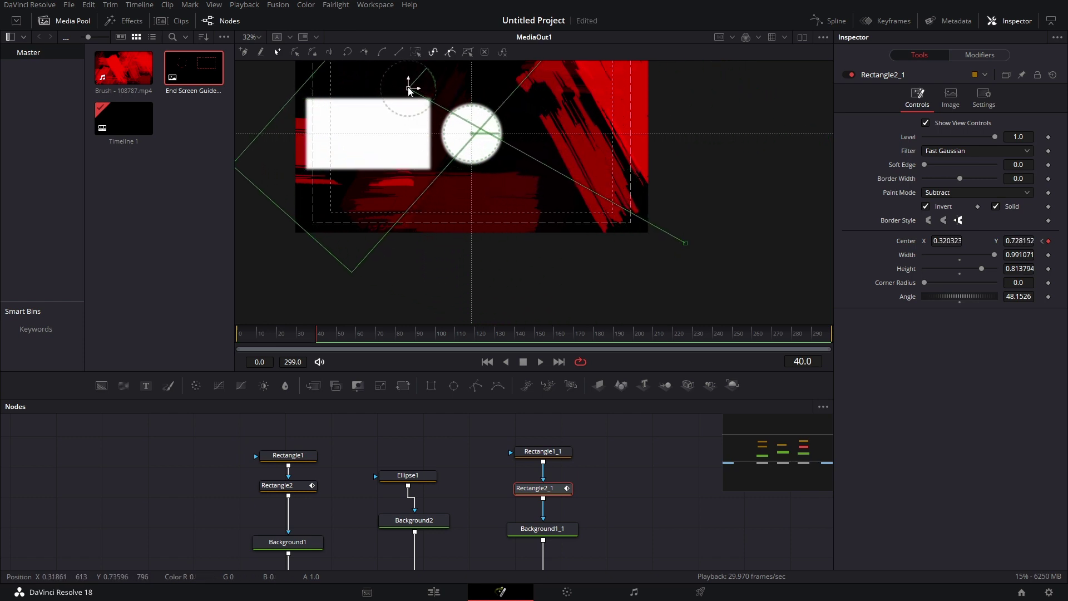
click(301, 488)
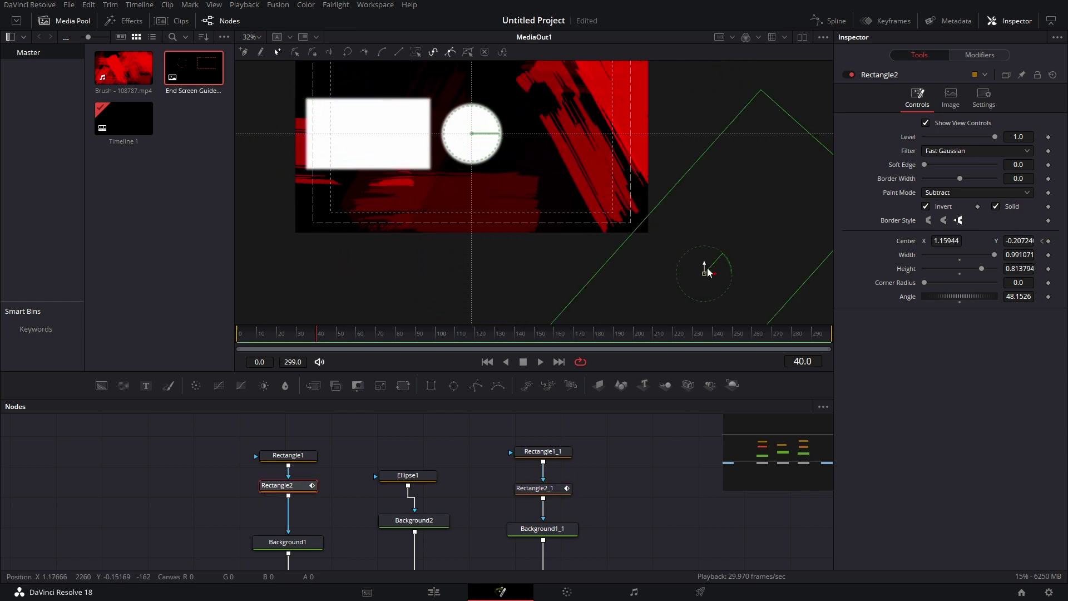
drag(704, 273, 552, 160)
Preview the wipe and soften the edge of Rectangle2's mask
key(space)
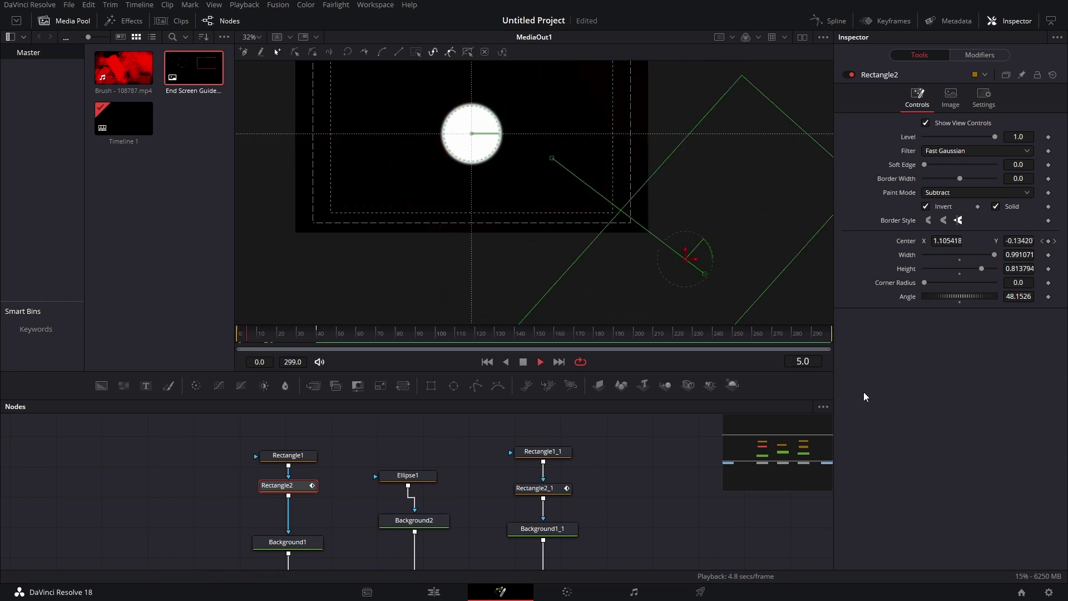
key(space)
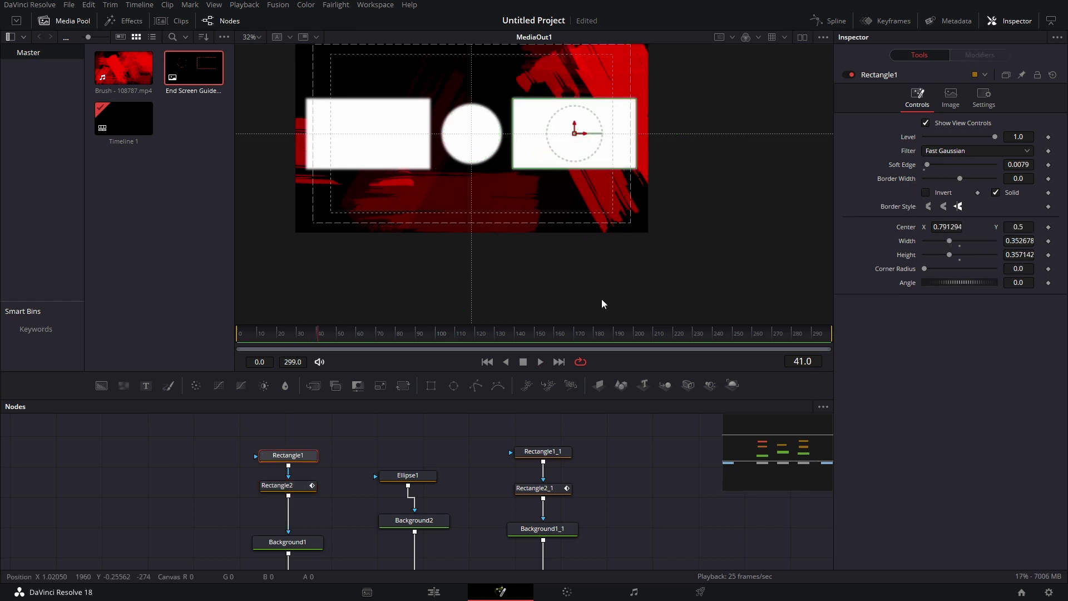
click(300, 485)
drag(924, 163, 935, 163)
drag(316, 334, 289, 334)
Replay the diagonal wipe from the start to review both boxes
click(543, 488)
click(266, 334)
click(203, 446)
key(space)
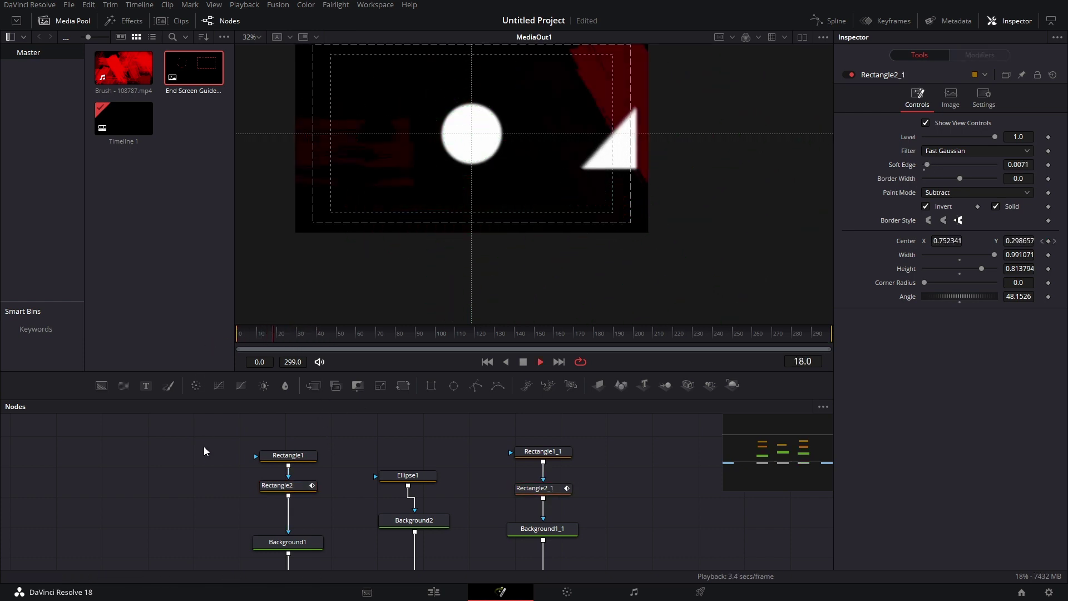
key(space)
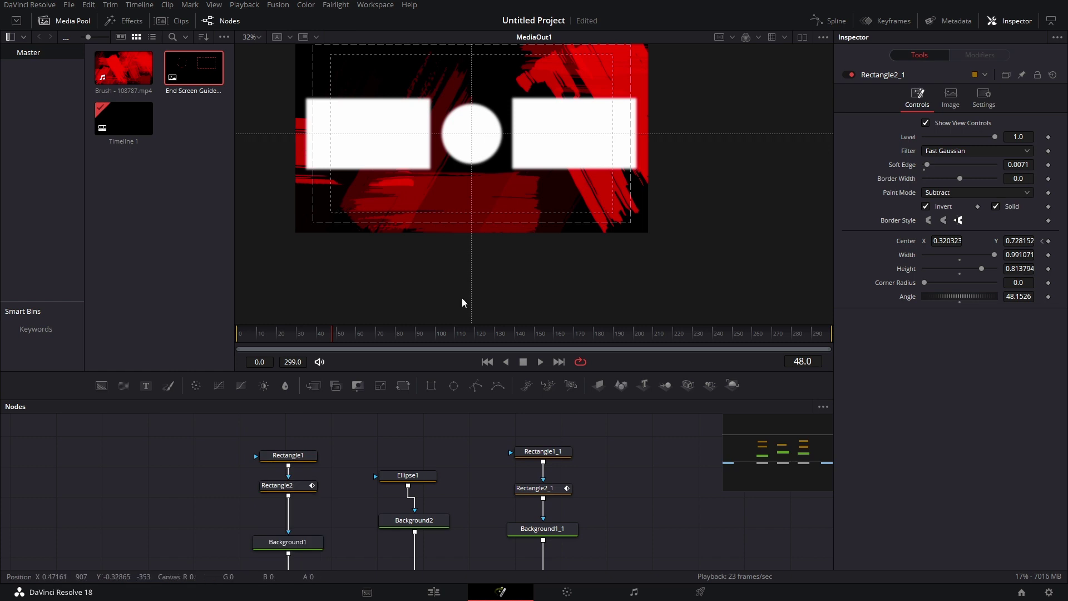
key(ctrl+z)
click(249, 334)
Keyframe Ellipse1's Level from 0 at frame 28 to 0.992 at frame 50, then preview the fade
drag(260, 339, 294, 343)
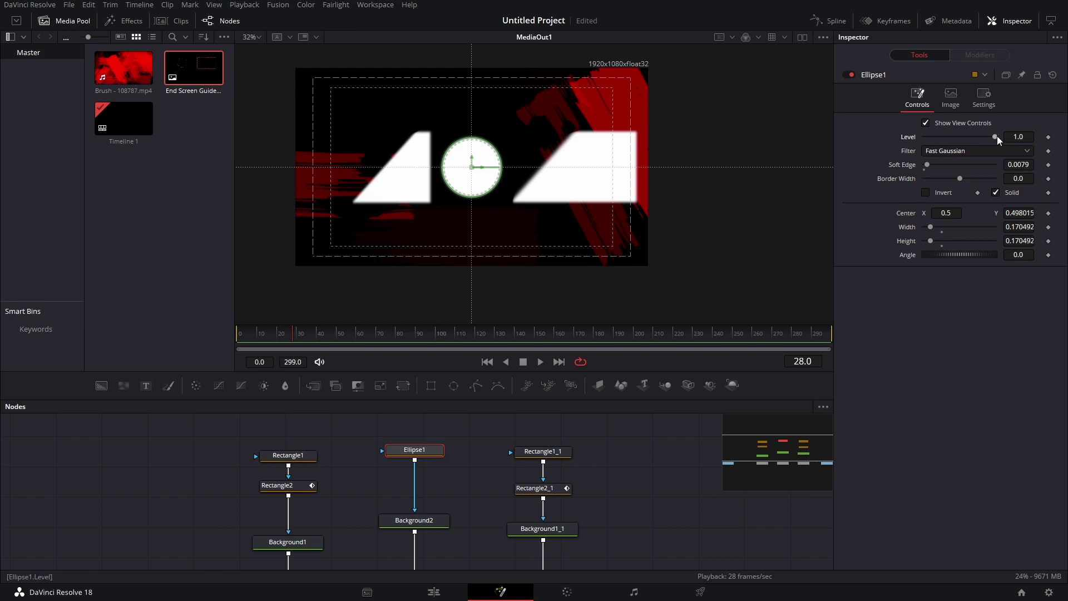
drag(997, 136, 903, 142)
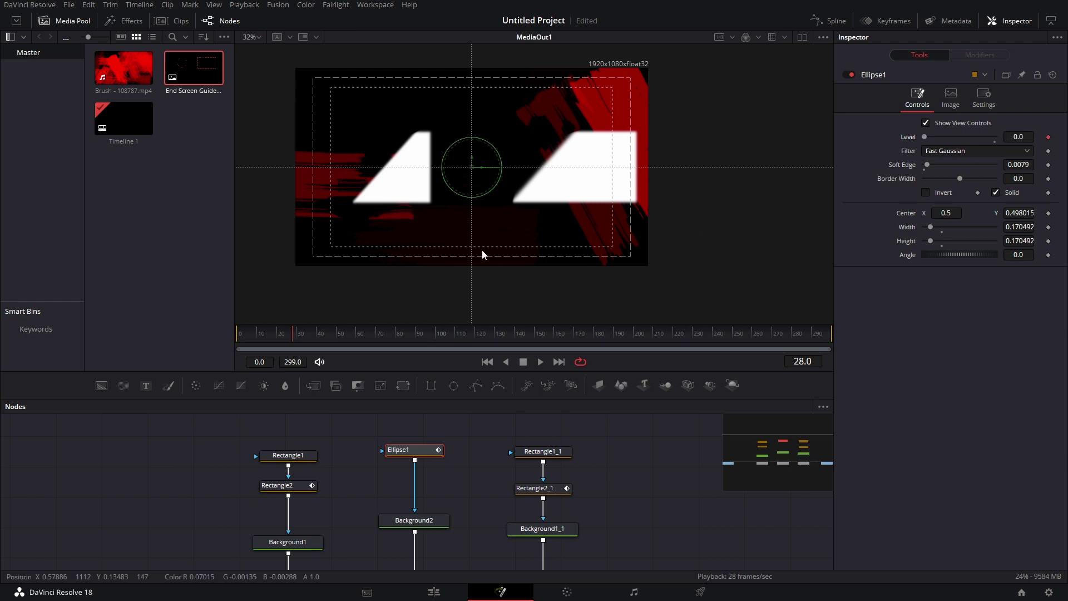
drag(293, 339, 339, 339)
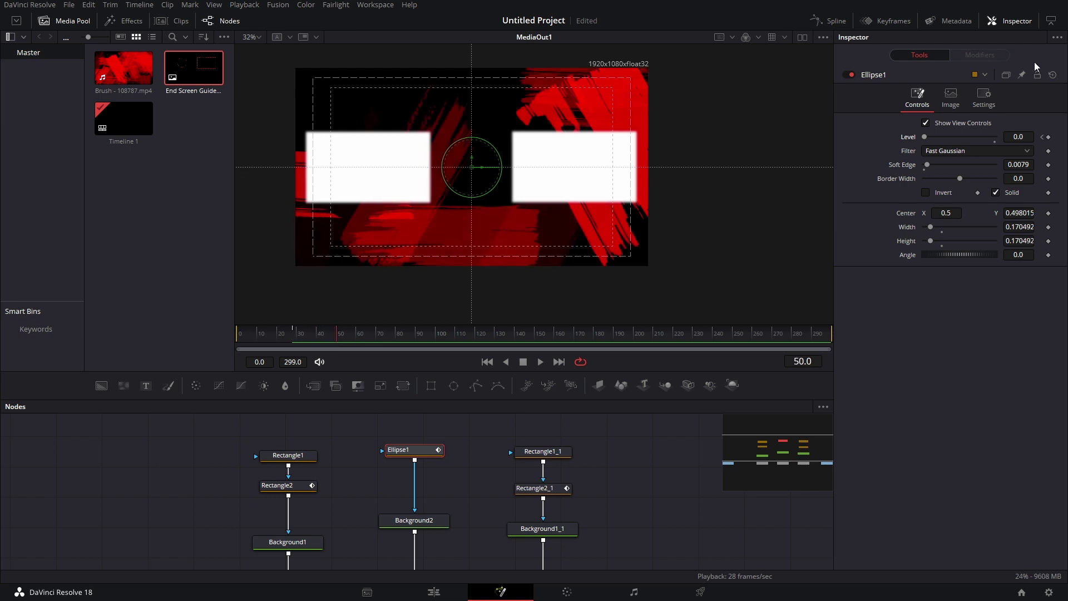
drag(924, 138, 995, 138)
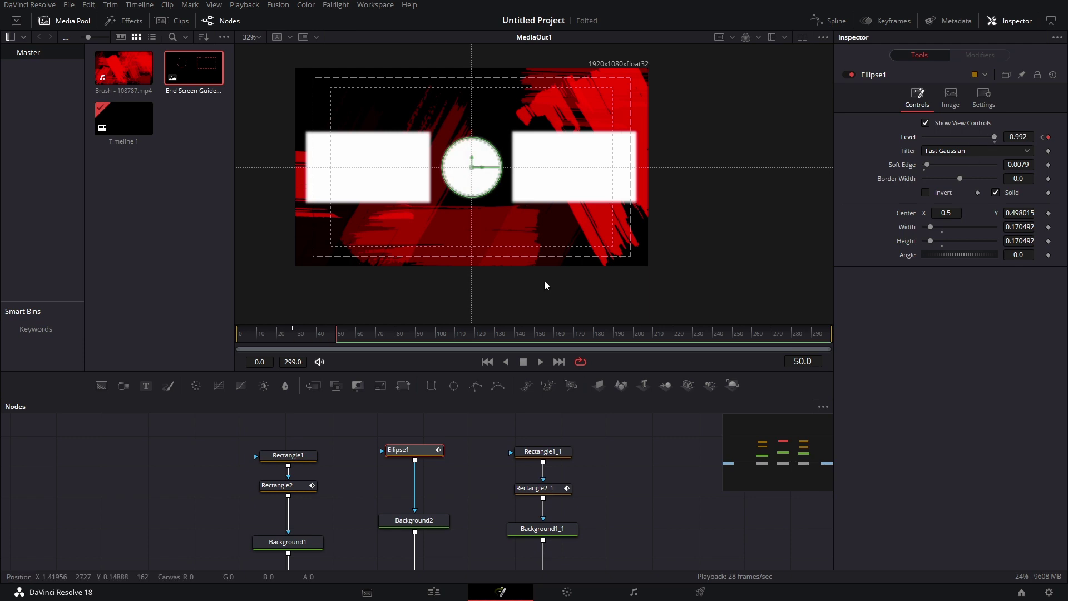
key(space)
click(225, 437)
key(space)
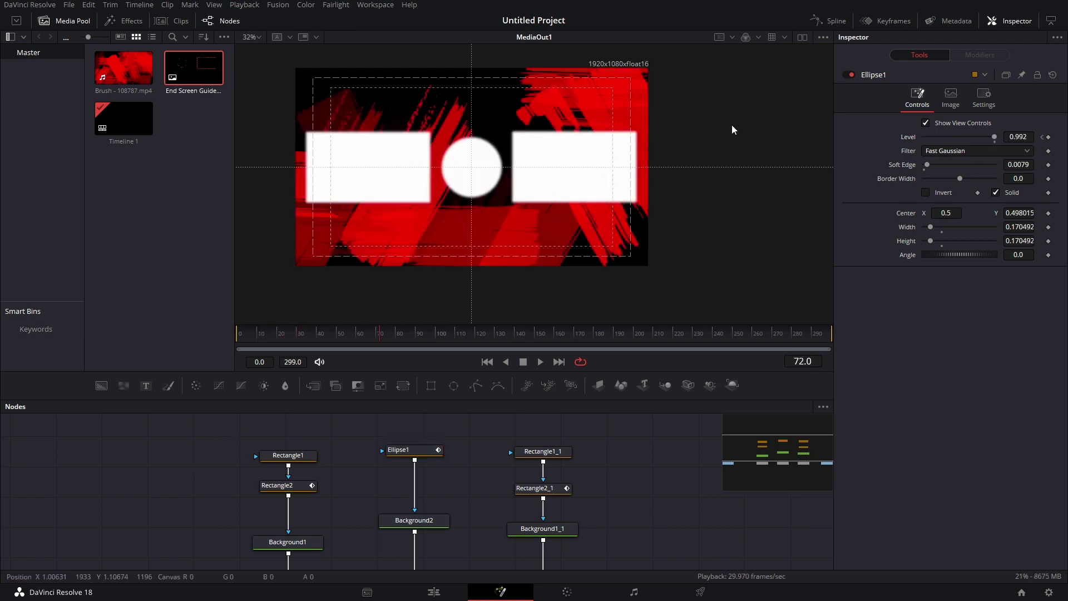
right_click(656, 129)
Hide the viewer guides and add a Text+ node merged into the chain before MediaOut1
mouse_move(779, 152)
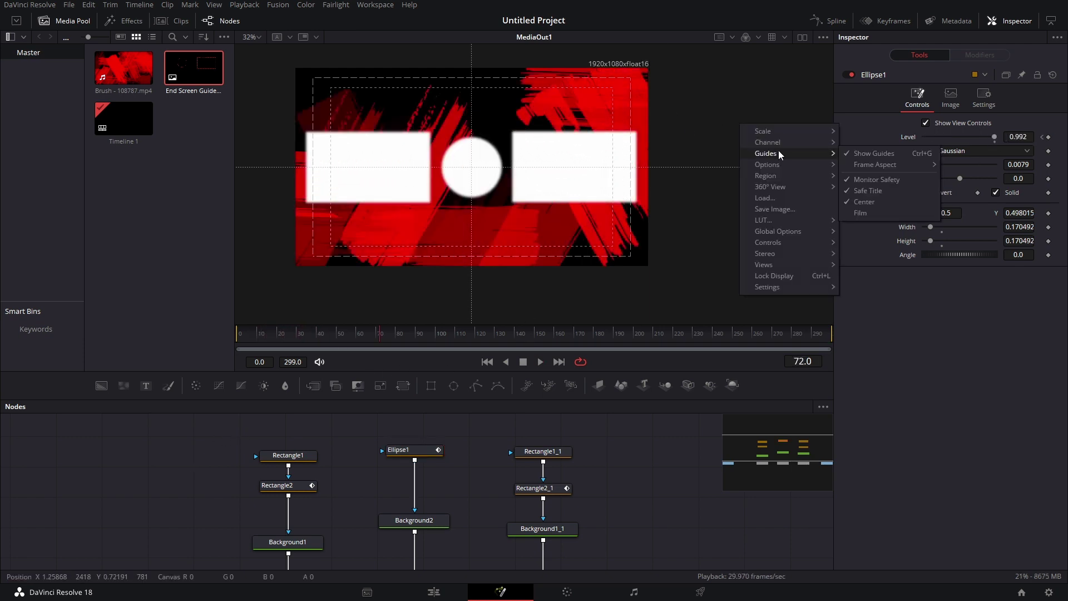
click(862, 157)
drag(606, 530, 499, 488)
click(146, 386)
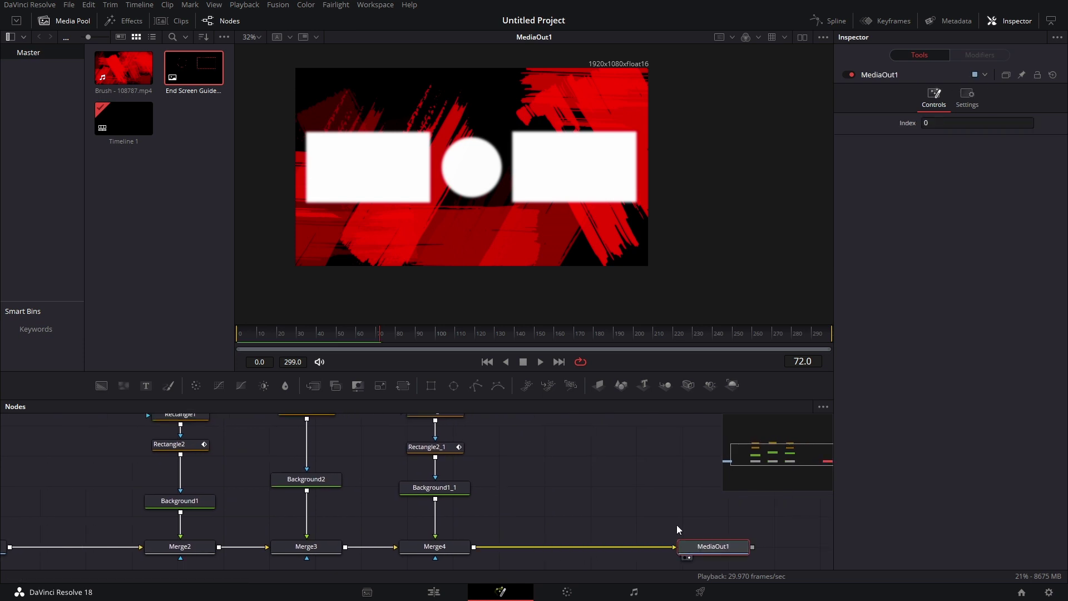
drag(450, 466, 376, 495)
drag(304, 515, 302, 516)
drag(423, 466, 426, 444)
Enter 'Watch Next' as the title and move it below the left box
click(929, 178)
text(Watch Next)
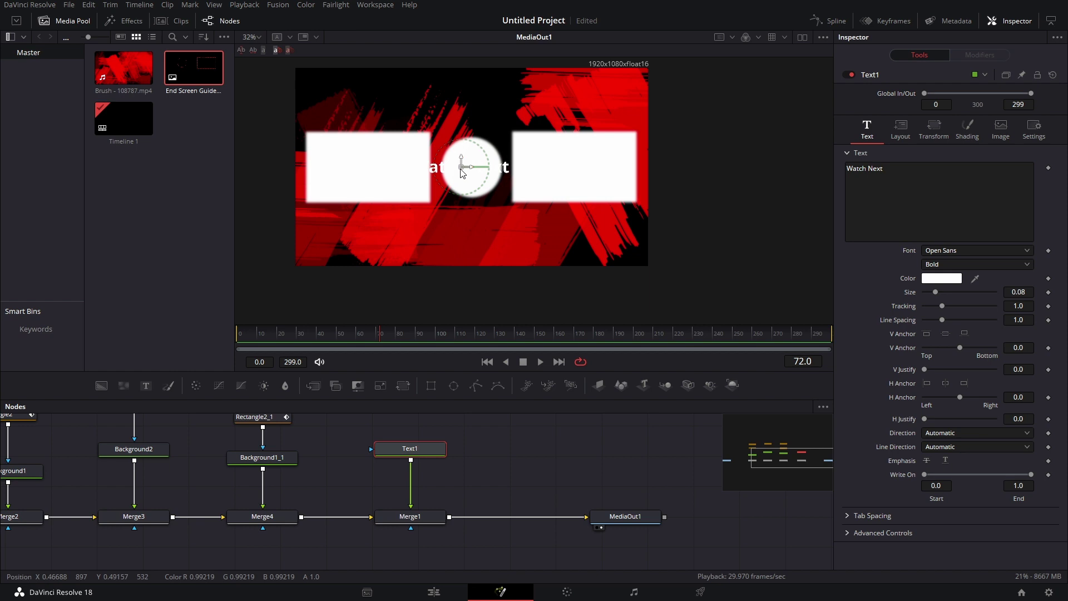
drag(462, 173, 361, 224)
Keyframe the title's Write On End from 0 to 1 by frame 60
click(377, 338)
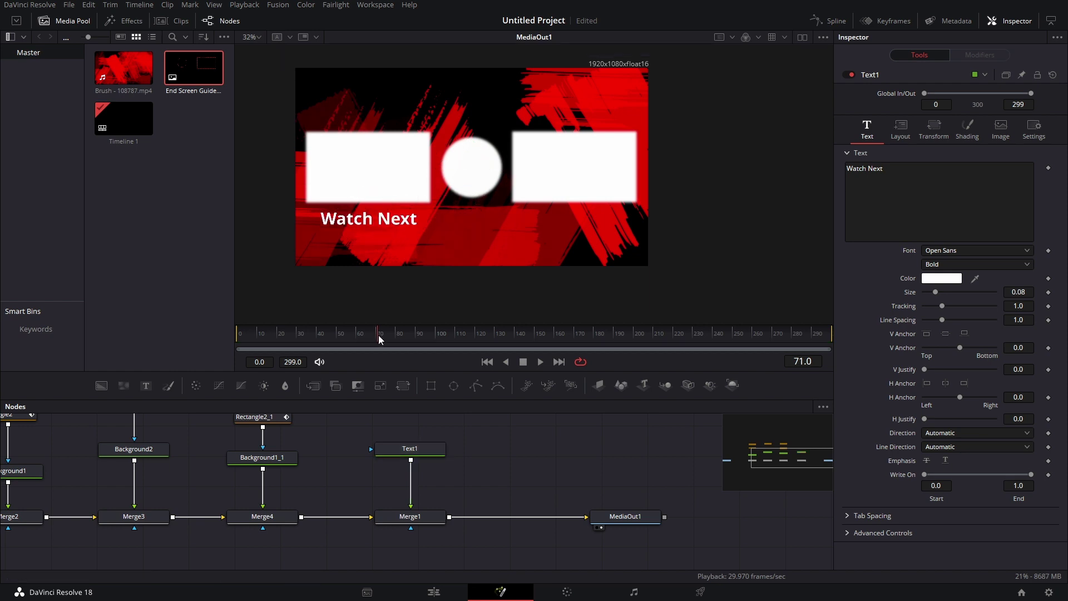
drag(377, 339, 315, 330)
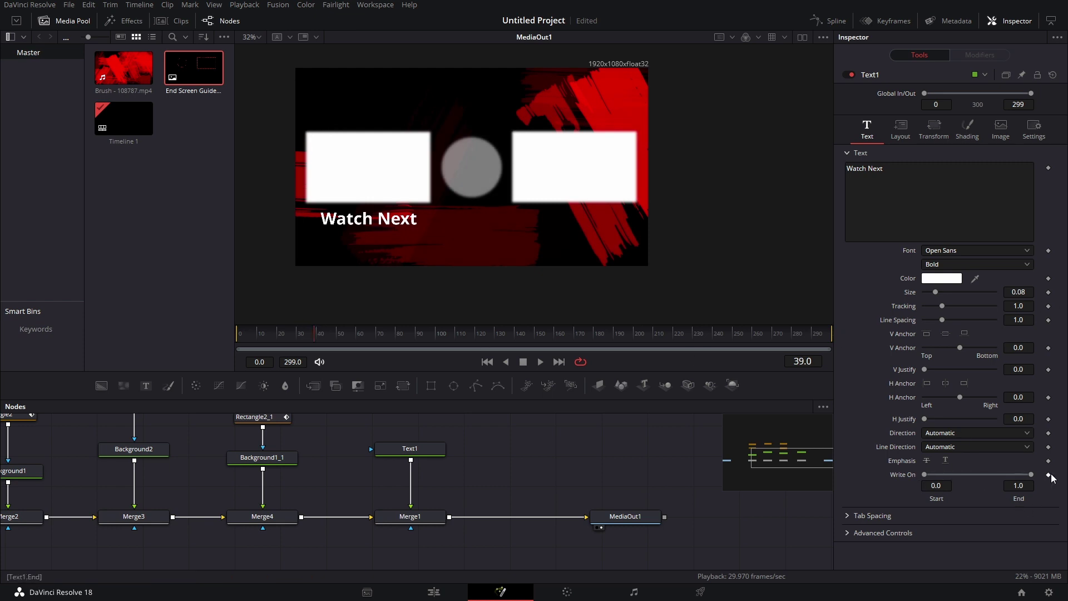
drag(1033, 477, 929, 476)
drag(316, 342, 357, 345)
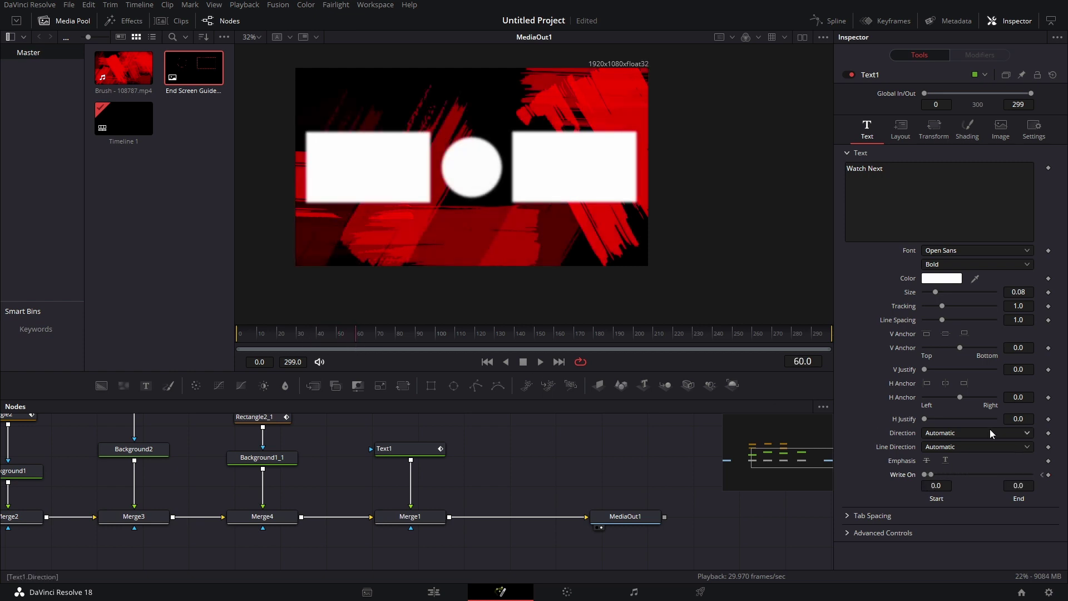
drag(932, 475, 1031, 476)
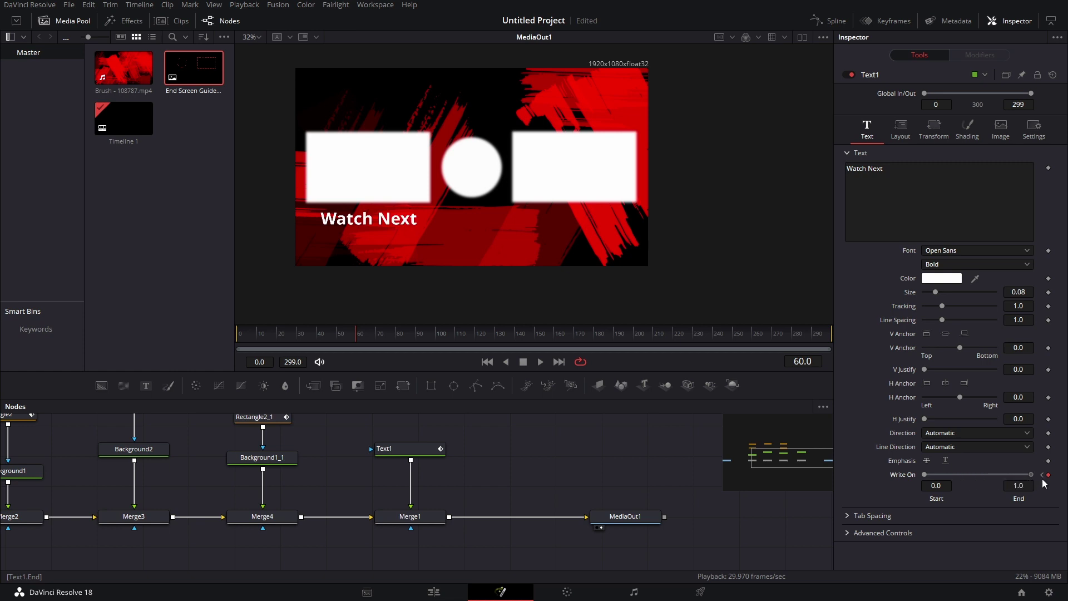
drag(357, 335, 229, 349)
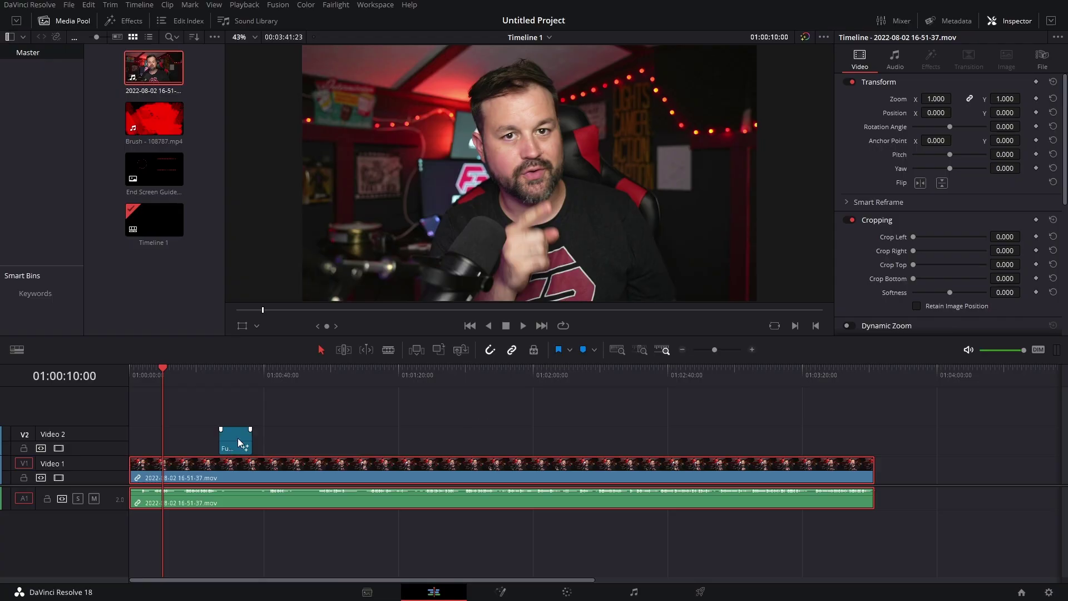
Place the end-screen Fusion composition at the end of the V1 track and zoom in on it
drag(241, 443, 903, 466)
key(Down)
key(ctrl+equal)
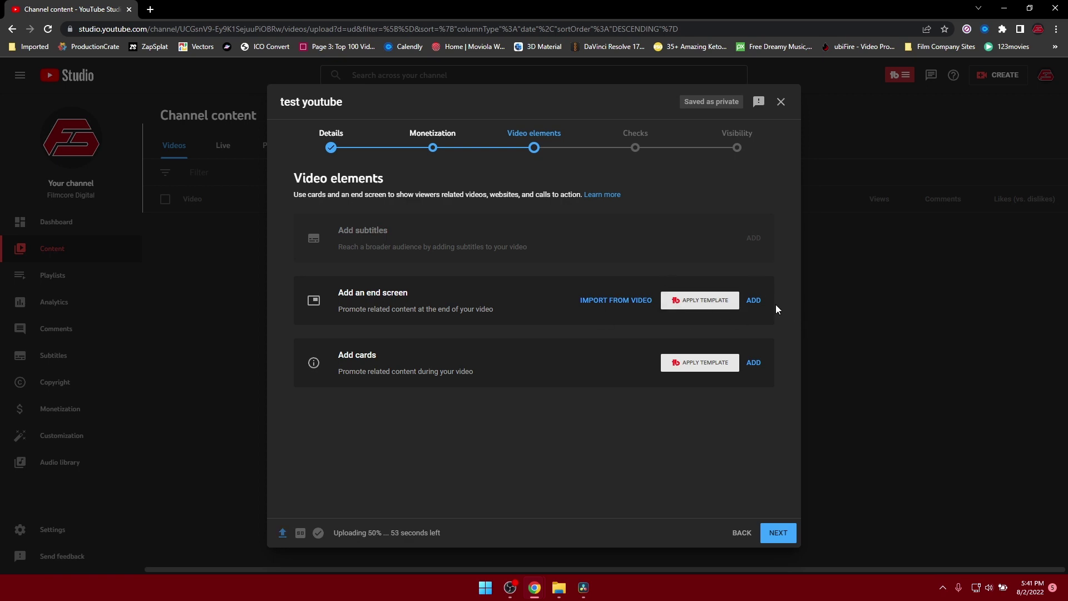
Add an end-screen video element showing the house-jumping effect video over the left box
click(755, 301)
drag(629, 421, 607, 419)
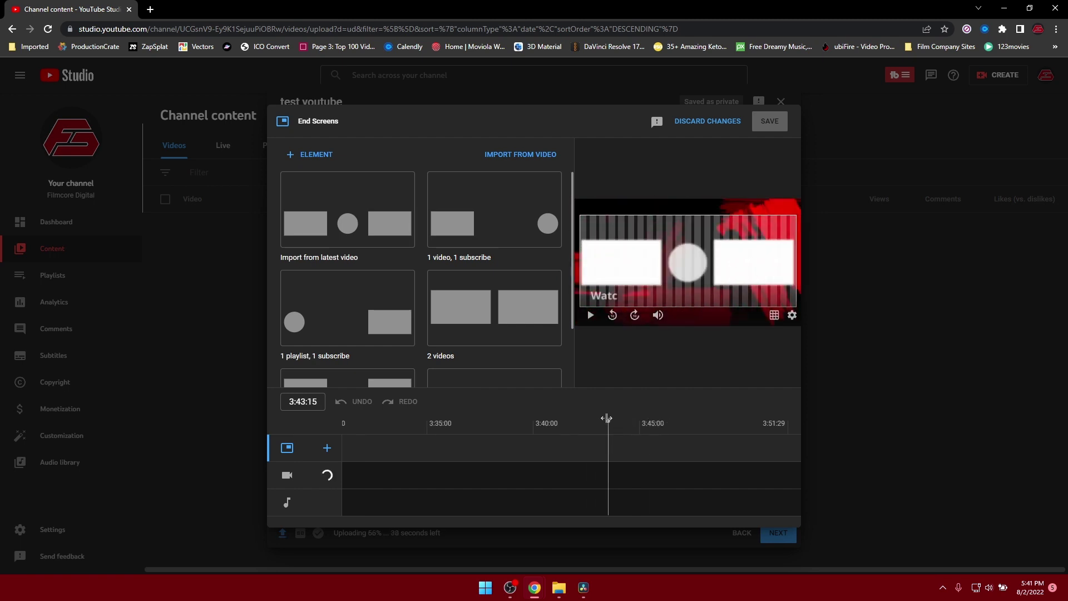
click(312, 155)
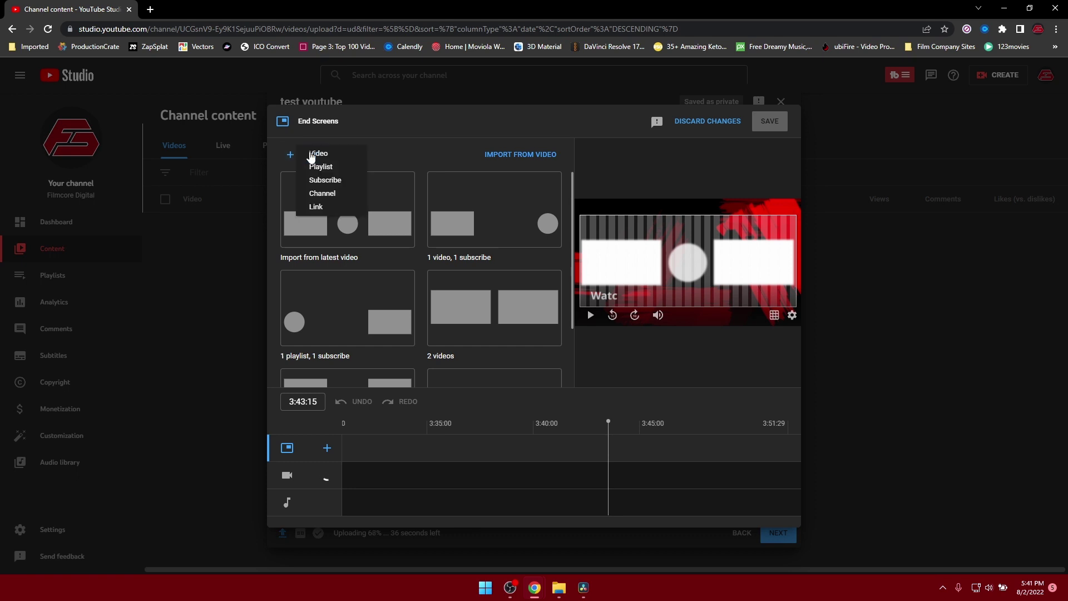
click(317, 155)
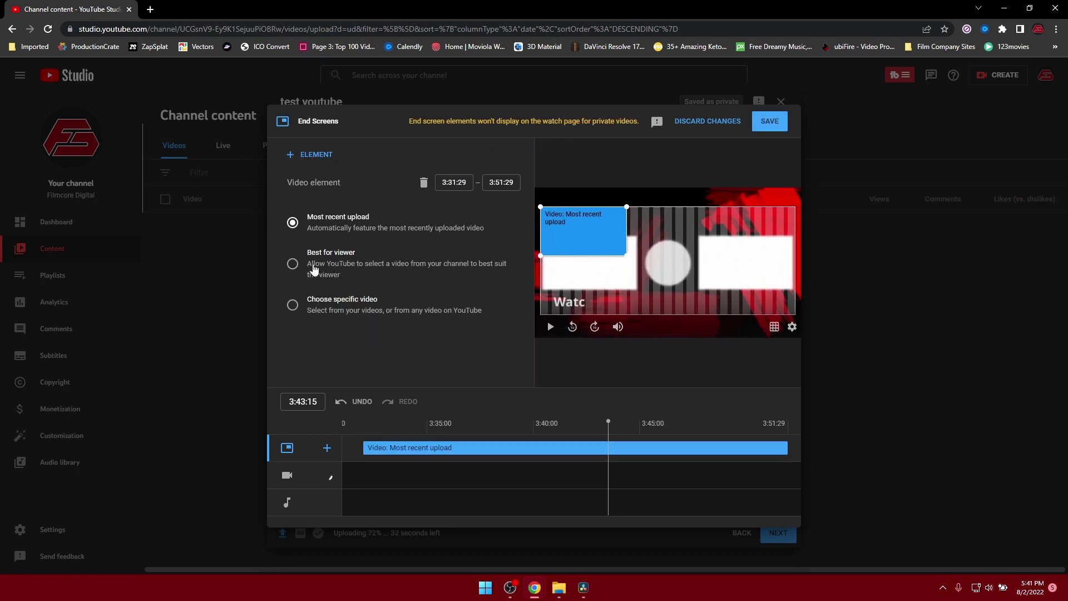
click(315, 303)
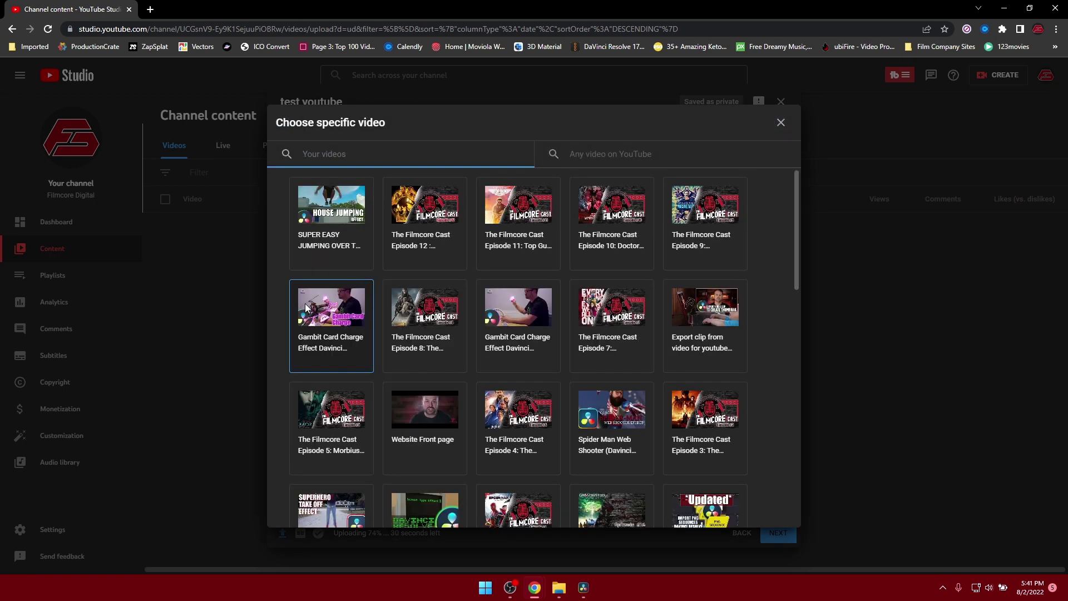
click(335, 200)
drag(600, 242, 606, 274)
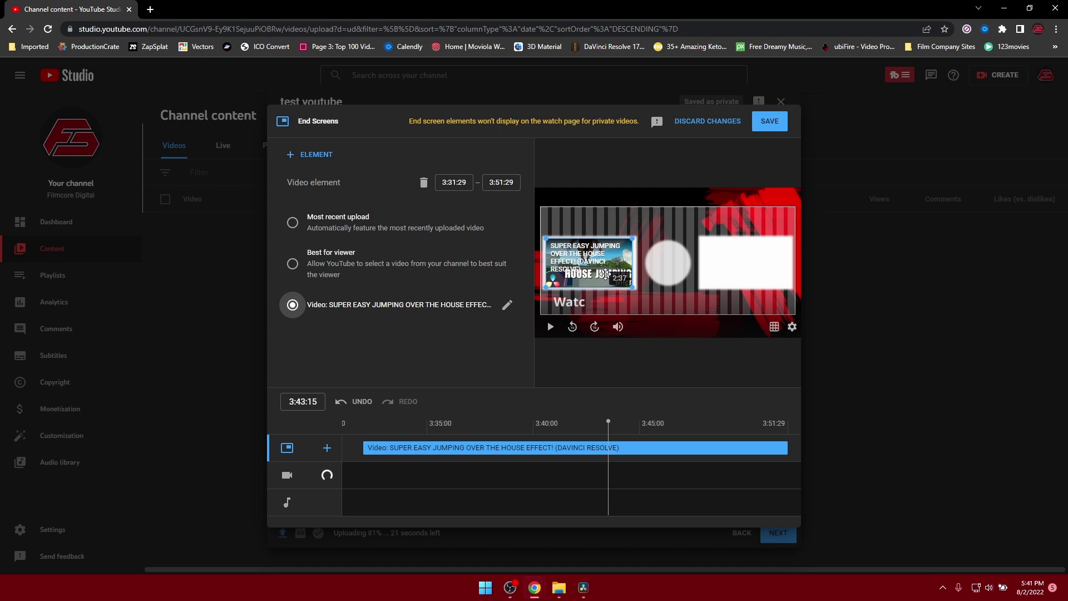
click(310, 154)
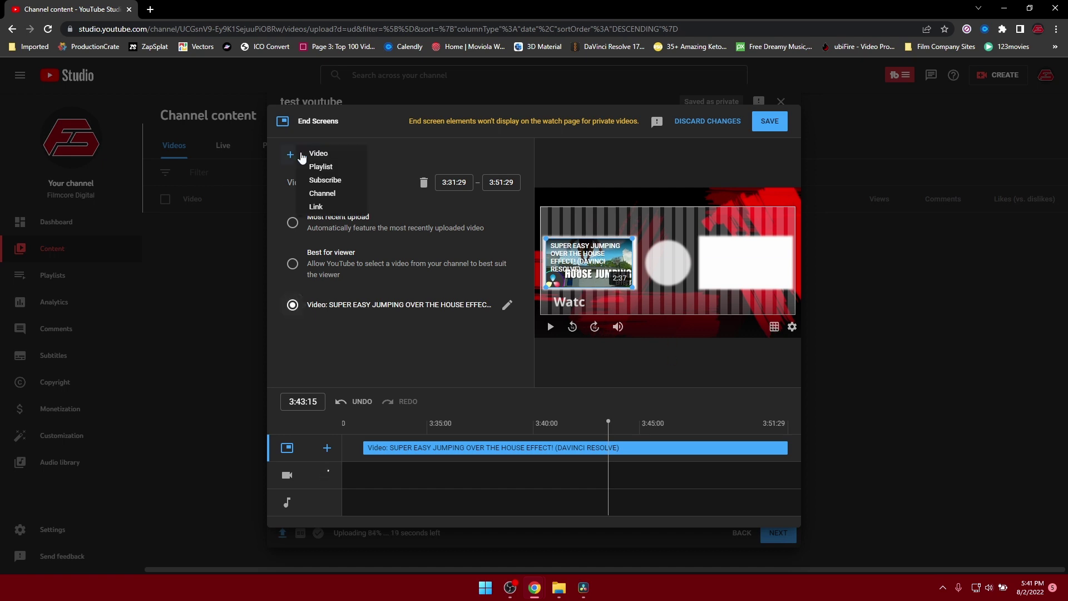
Add Subscribe and 'Davinci Resolve Tutorials' playlist elements, and start the video element at 3:43:12
click(321, 184)
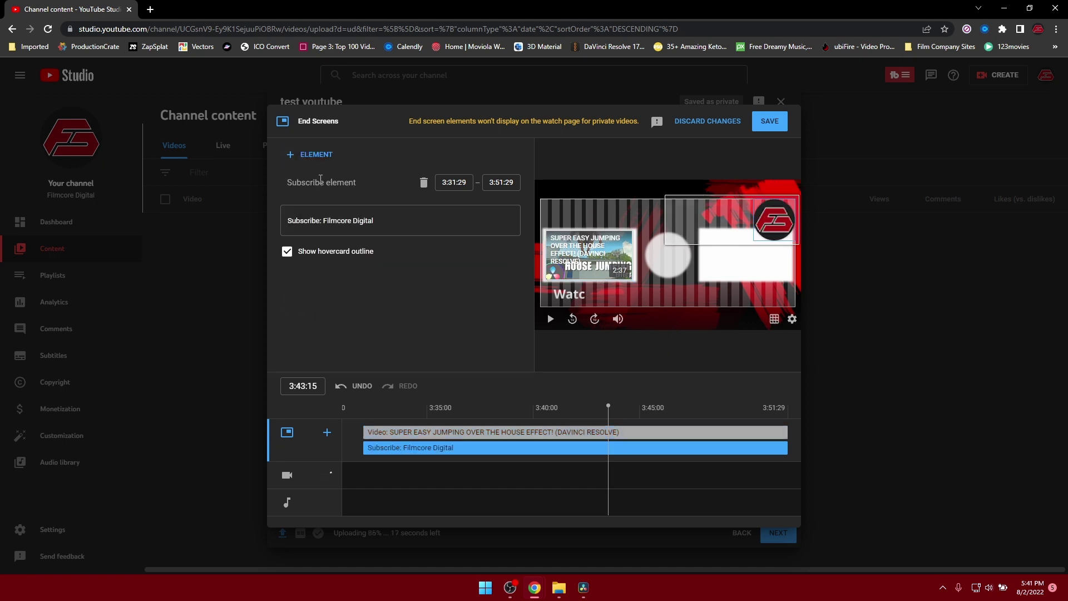
drag(777, 216, 672, 260)
click(300, 154)
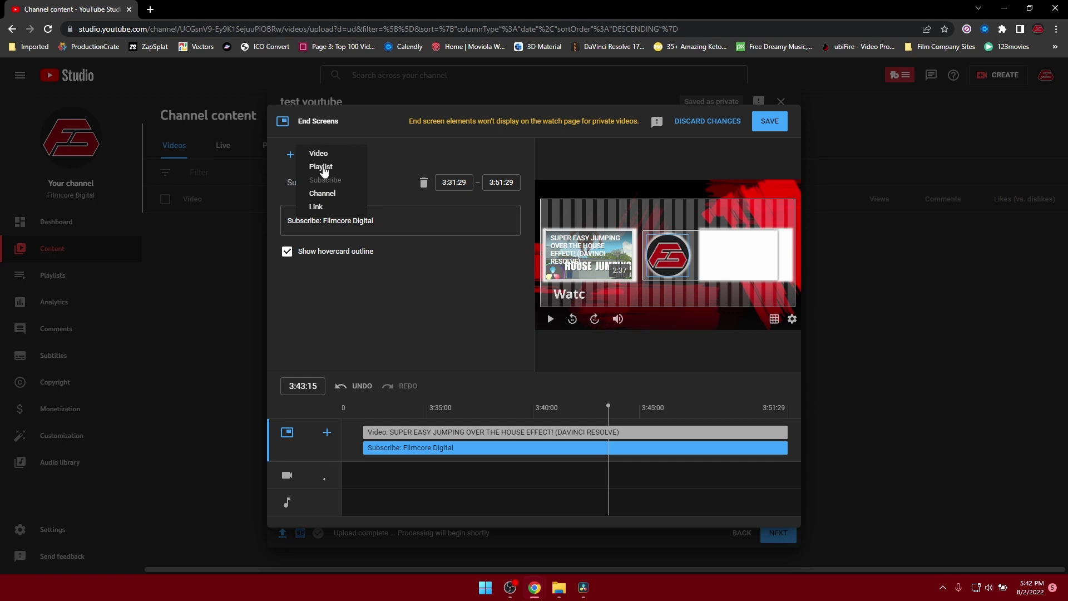
click(322, 167)
click(319, 195)
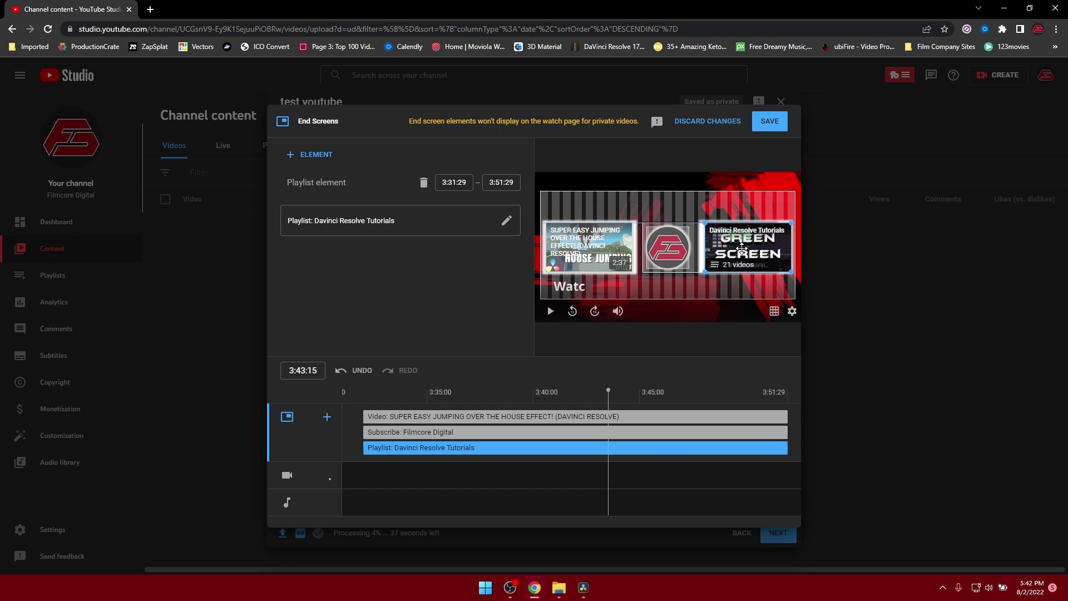
click(370, 416)
drag(364, 390, 606, 423)
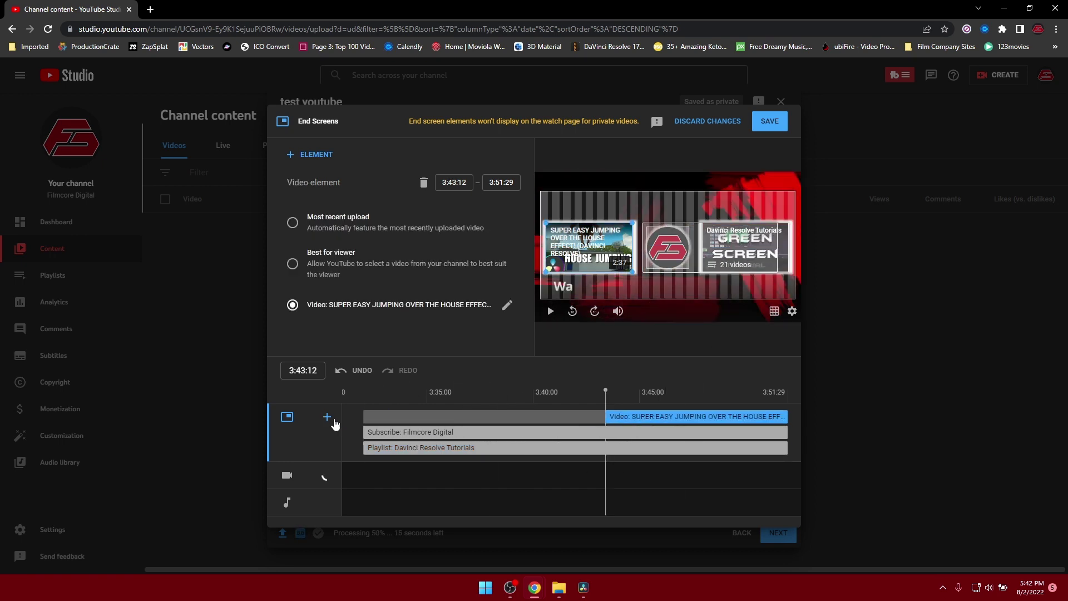